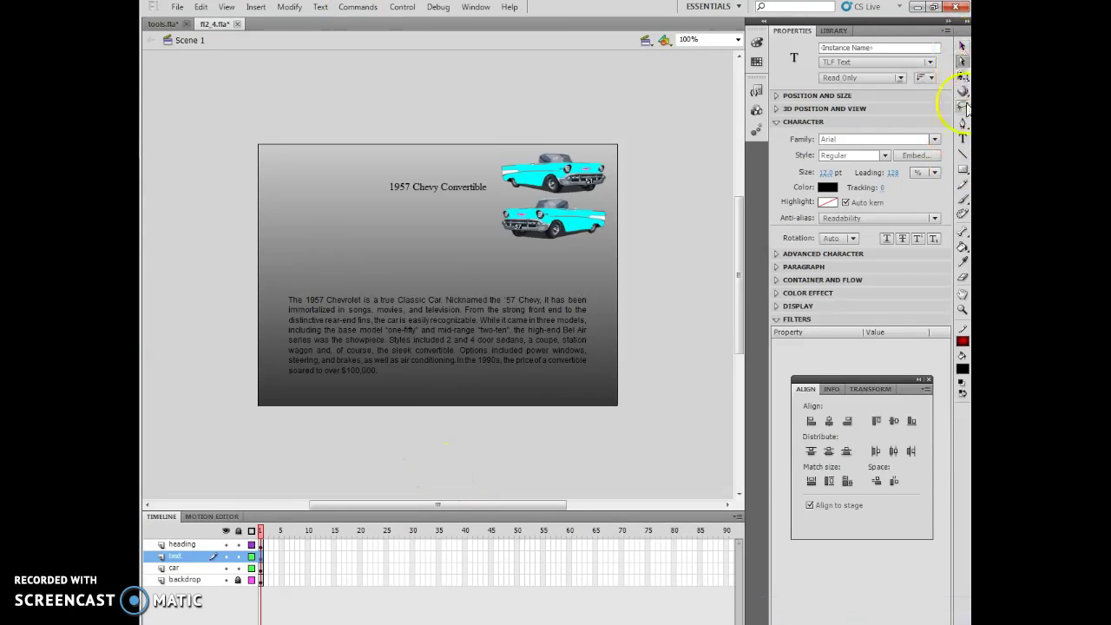
Choose the Text tool with the TLF Text engine.
left_click(962, 138)
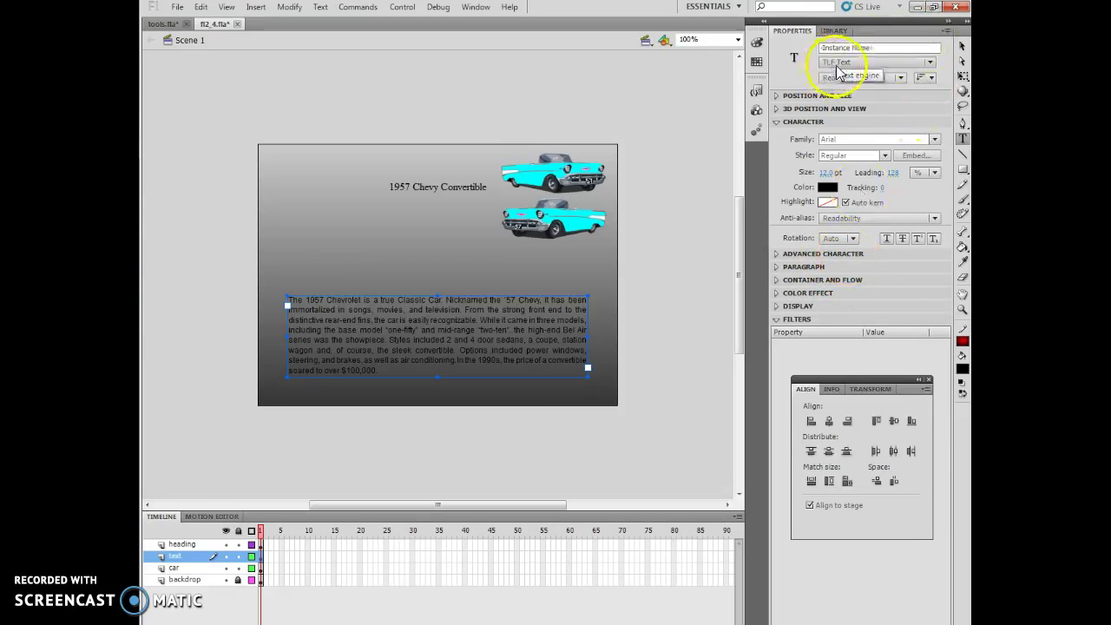
left_click(929, 63)
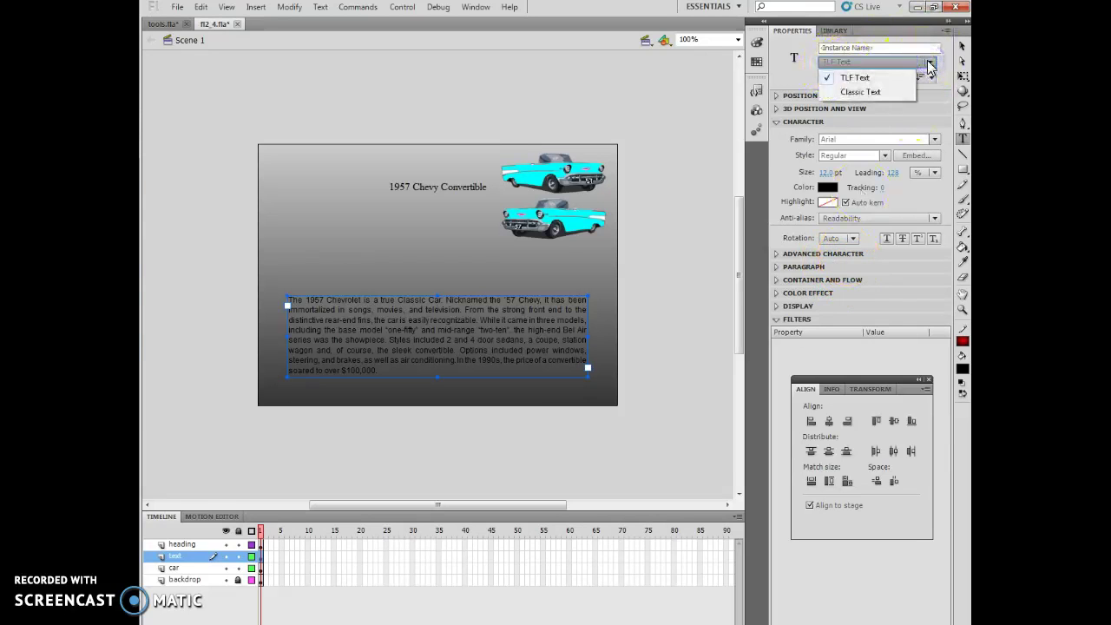
left_click(862, 99)
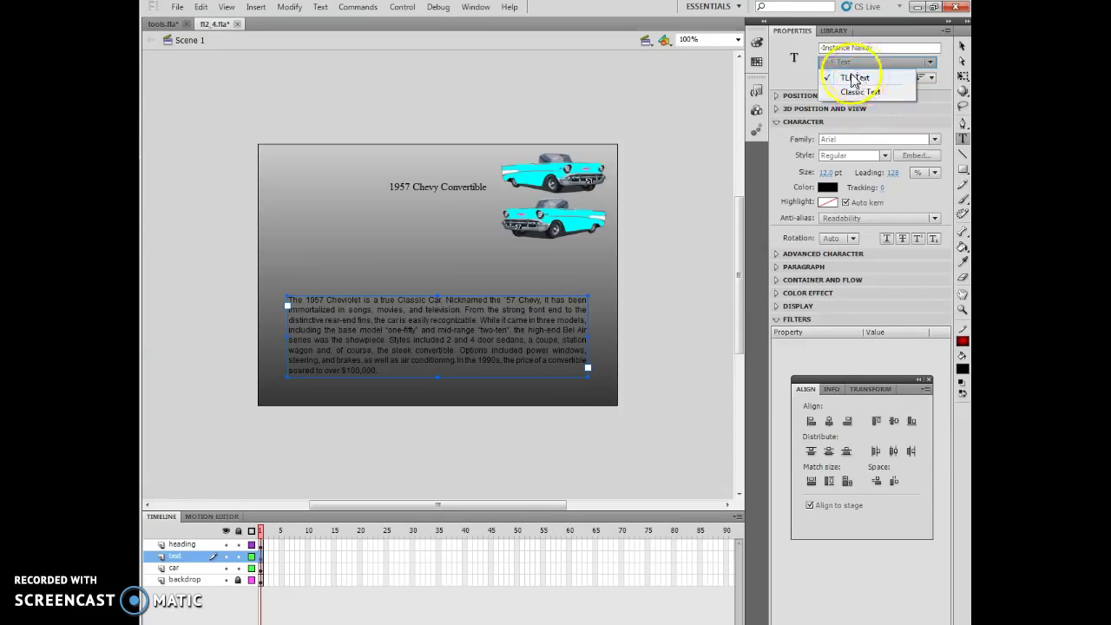
left_click(796, 77)
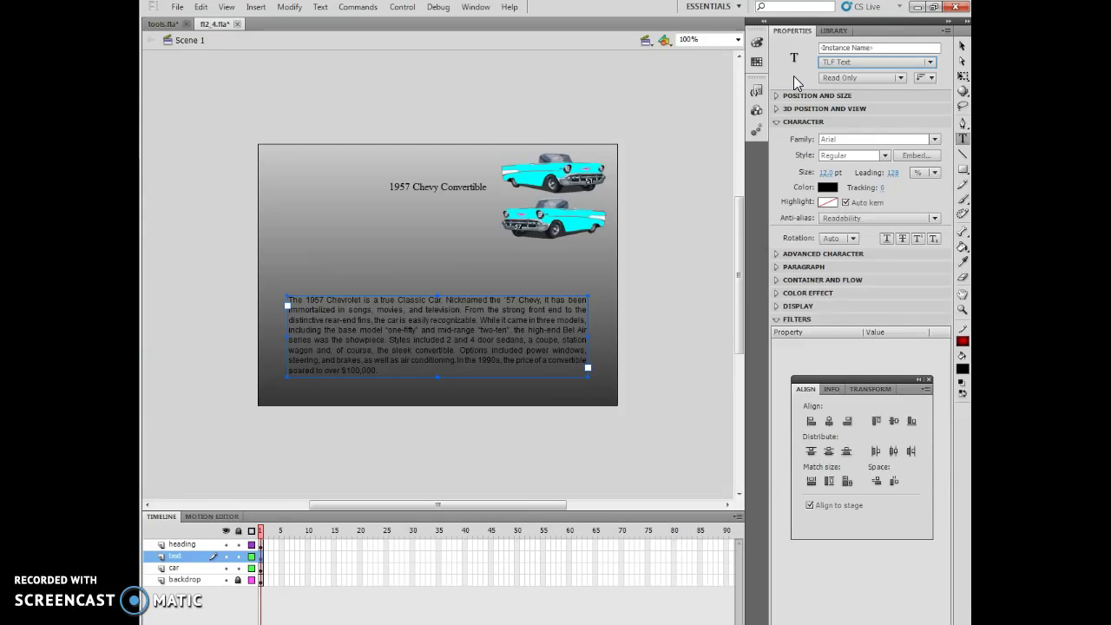
Close the Align panel, then set the paragraph's Container and Flow behavior to Multiline.
left_click(777, 280)
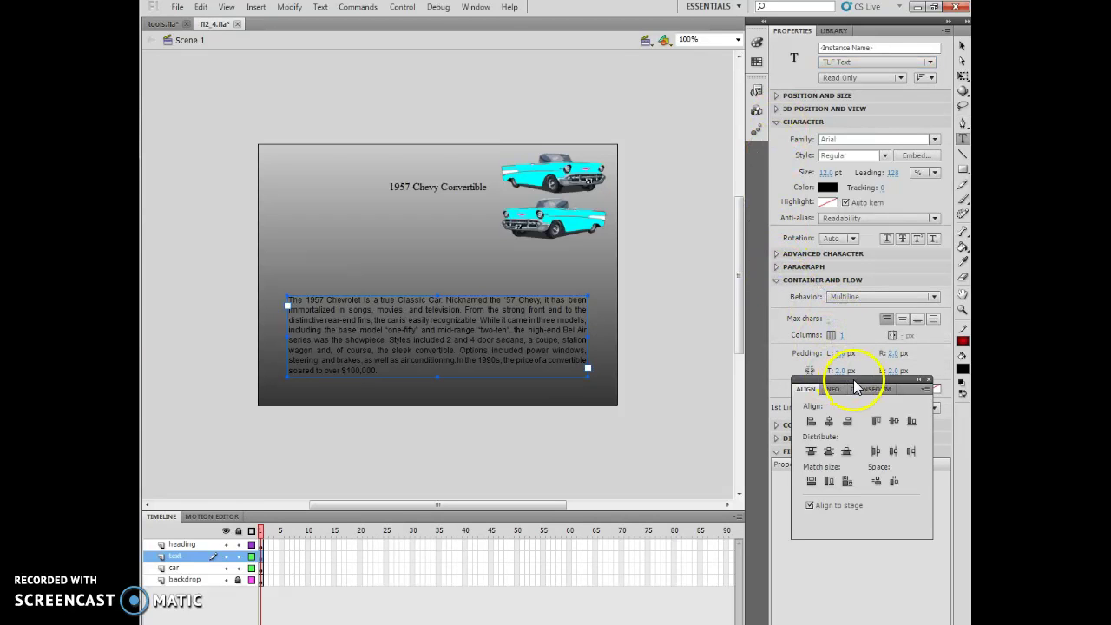
left_click(926, 380)
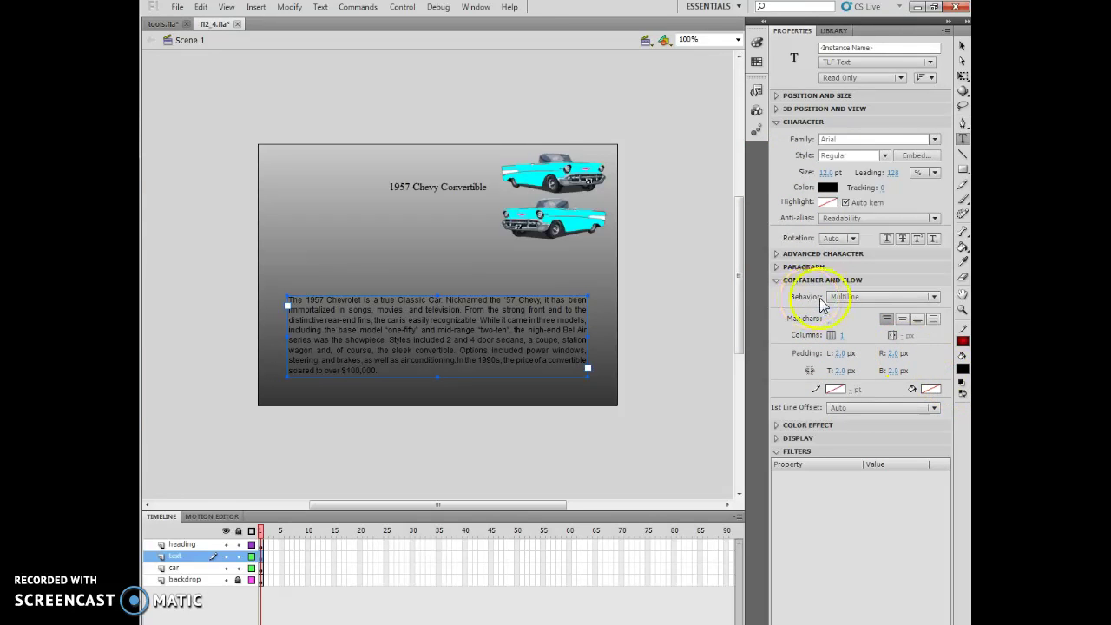
left_click(933, 297)
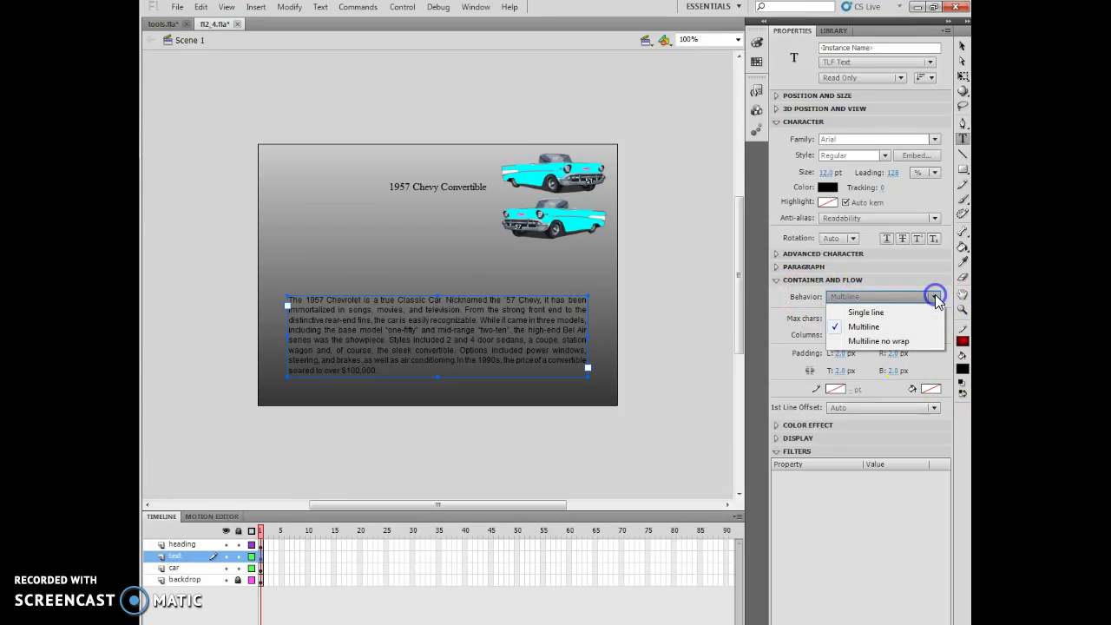
left_click(866, 313)
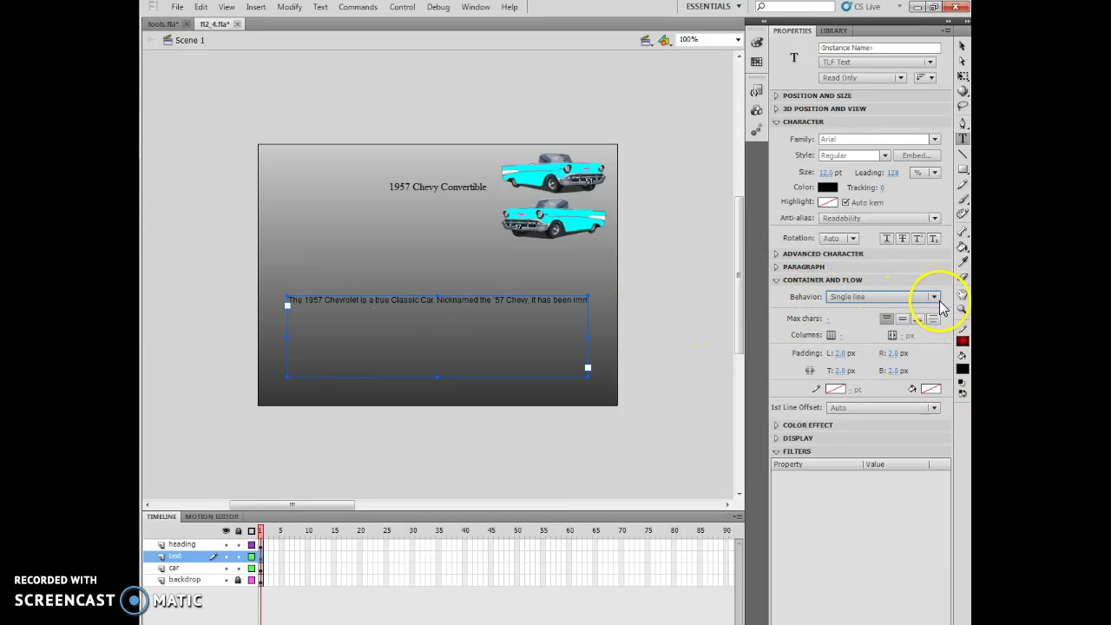
left_click(935, 298)
left_click(873, 342)
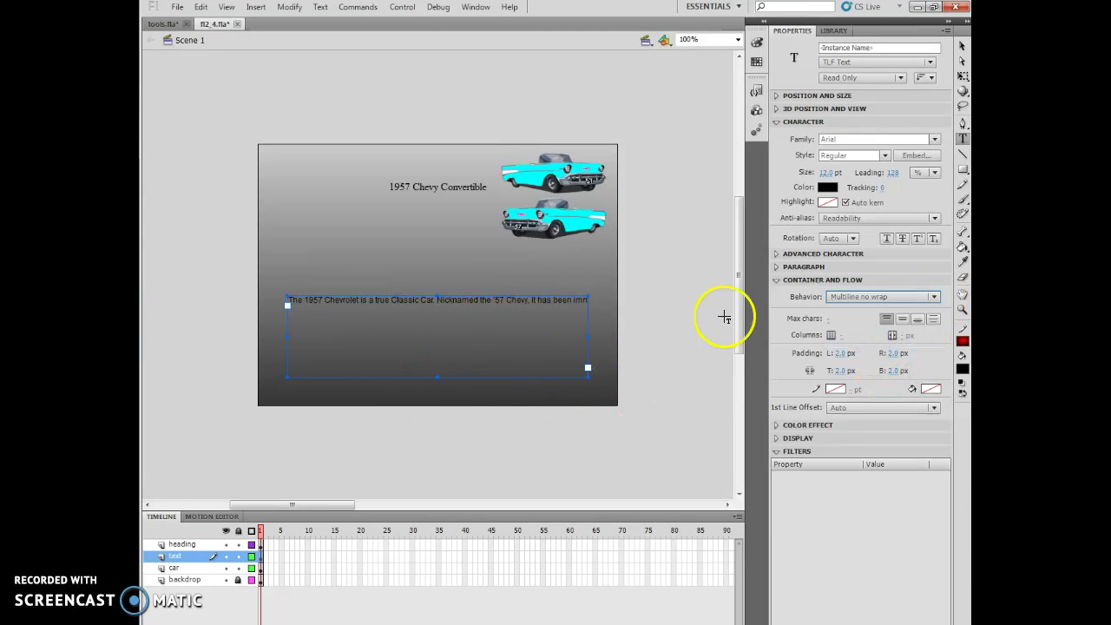
left_click(930, 298)
left_click(902, 324)
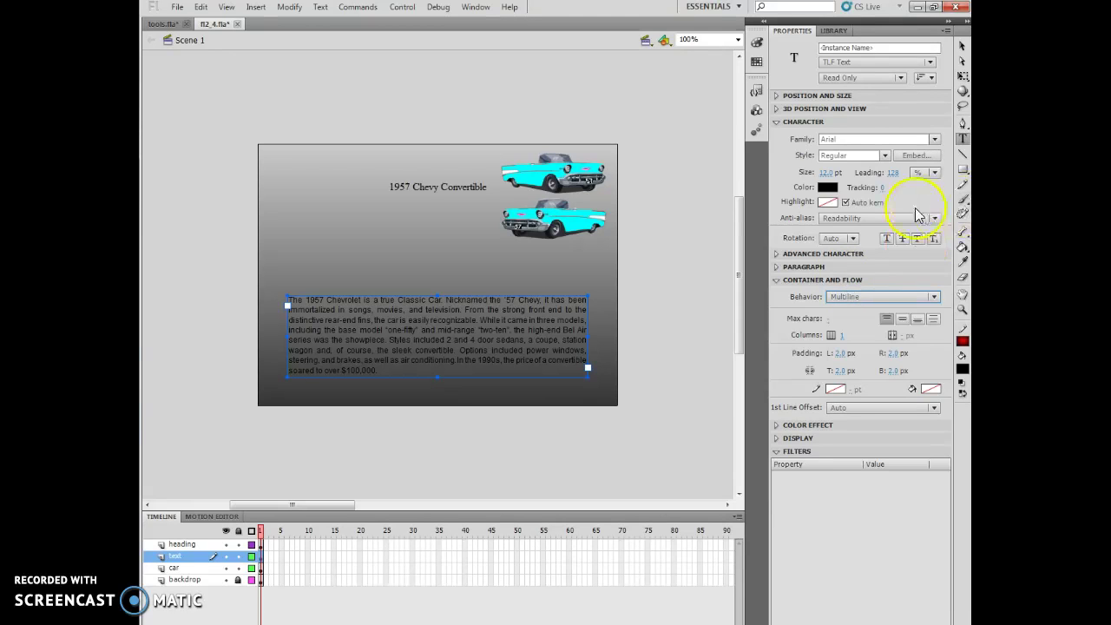
left_click(839, 334)
type("3")
key("Return")
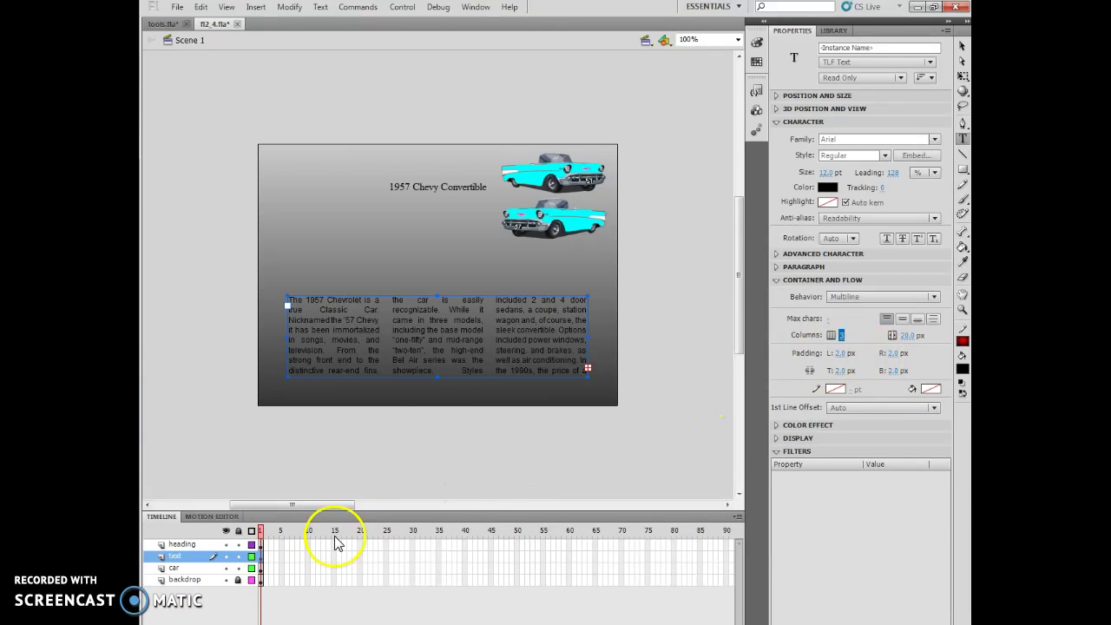
left_click(842, 335)
left_click(866, 337)
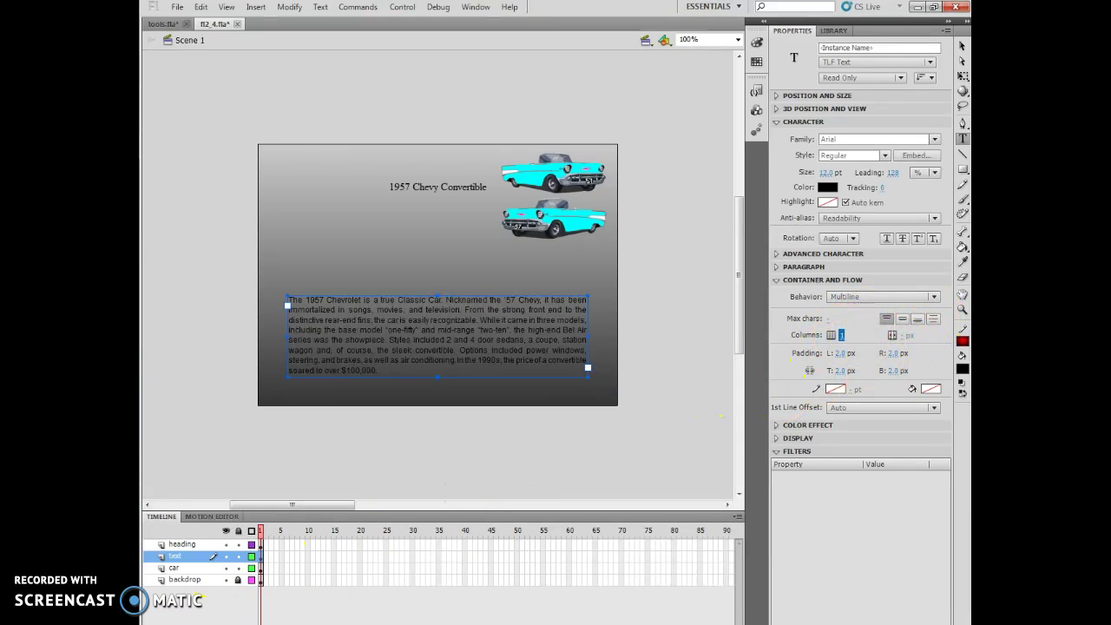
left_click(527, 371)
Drag the paragraph box's right edge inward to make a slim column.
mouse_move(527, 371)
left_mouse_down()
mouse_move(610, 377)
mouse_move(589, 336)
left_mouse_up()
left_click(527, 338)
left_click_drag(437, 339, 436, 338)
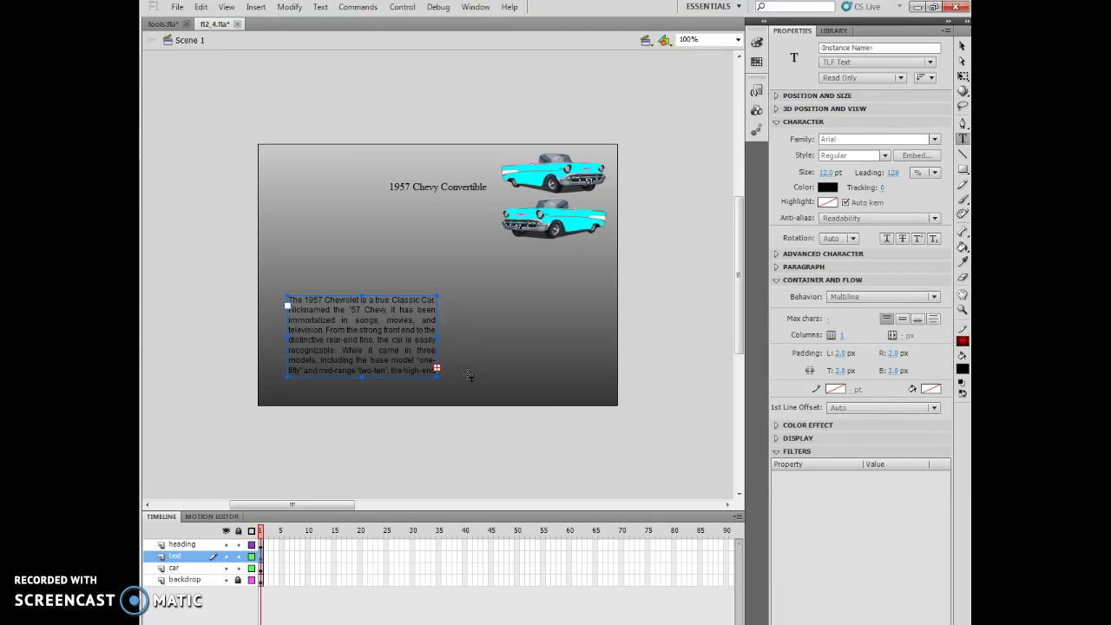
With the Selection tool, move the paragraph box up beside the heading.
left_click(315, 311)
left_click(961, 46)
left_click_drag(373, 364, 351, 260)
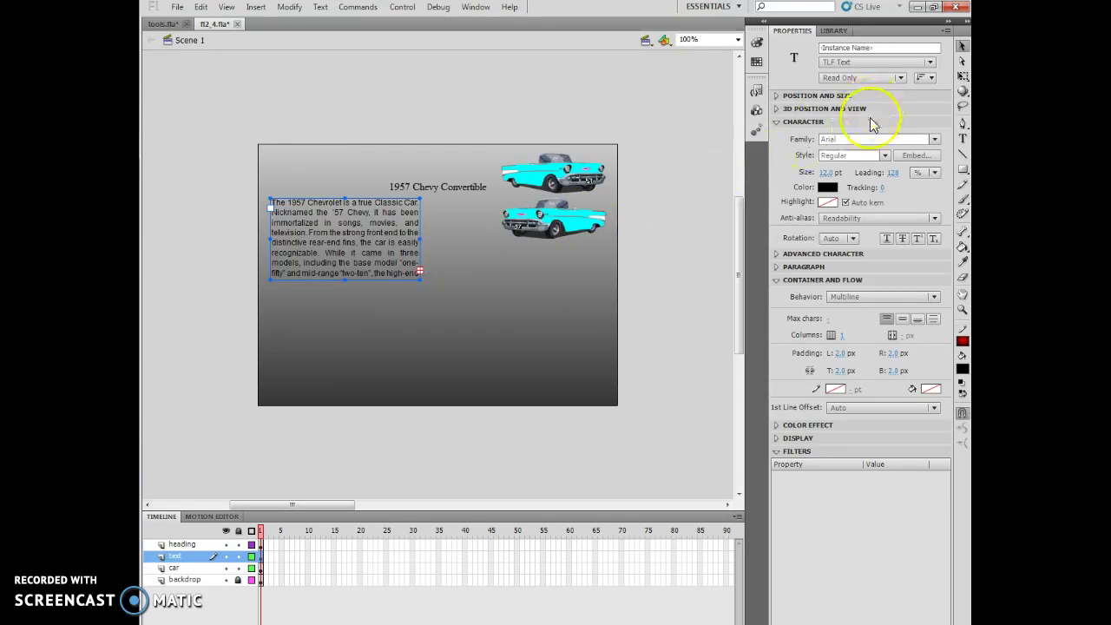
Draw a new empty TLF text box below the cars.
left_click(962, 138)
left_click(460, 362)
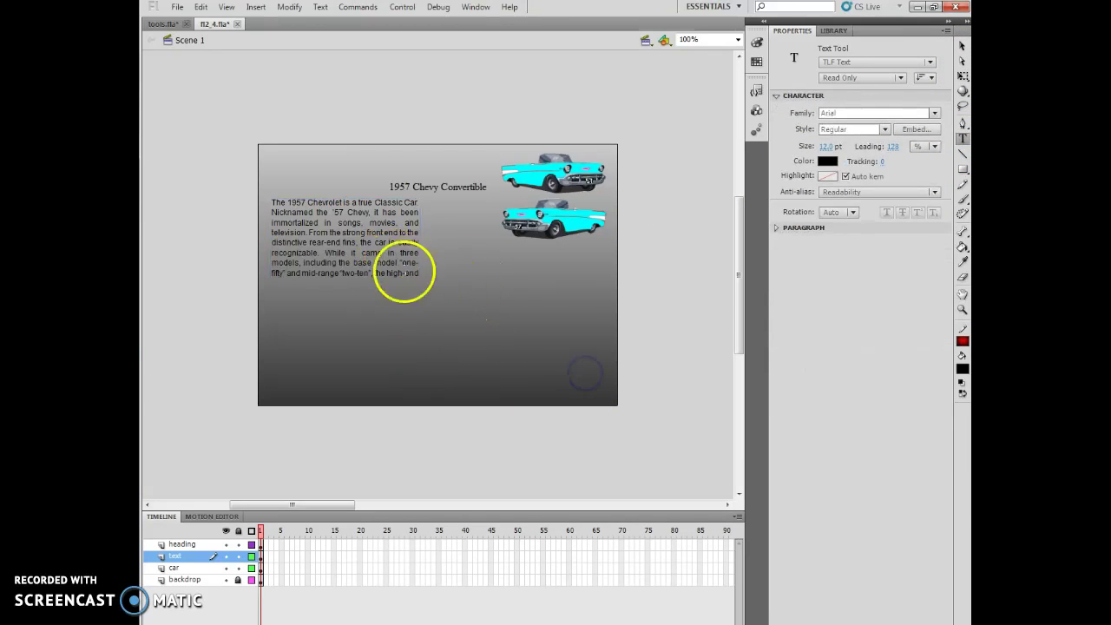
left_click_drag(458, 278, 581, 363)
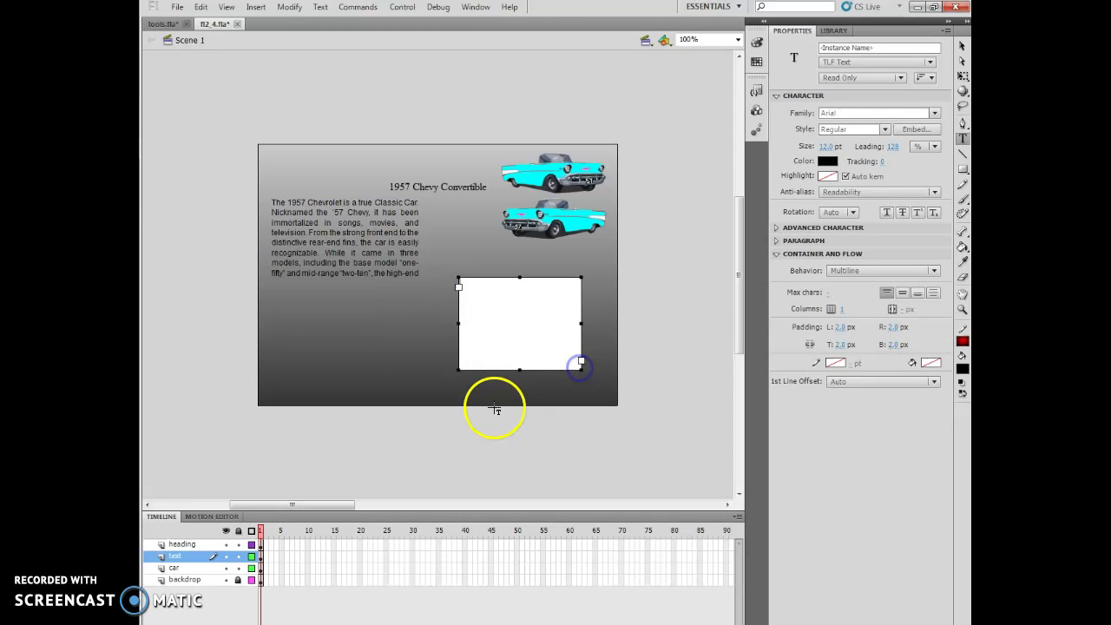
Pick up the paragraph's overflow from its out-port to thread it into the new box.
left_click(961, 45)
left_click(392, 250)
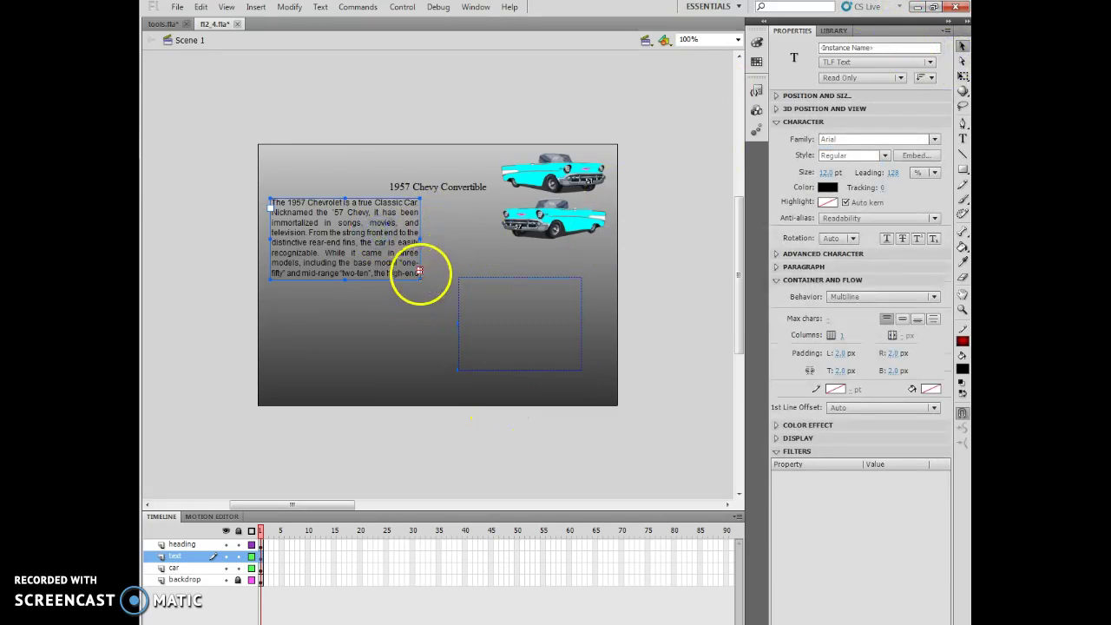
left_click(961, 138)
left_click(441, 278)
left_click(370, 252)
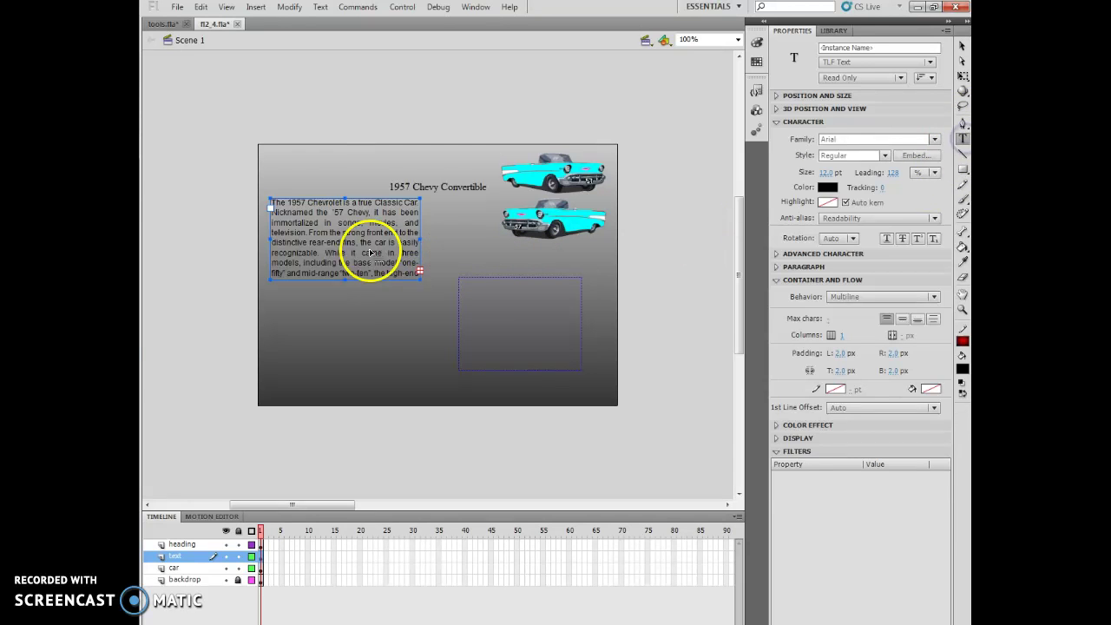
left_click(483, 314)
left_click(420, 272)
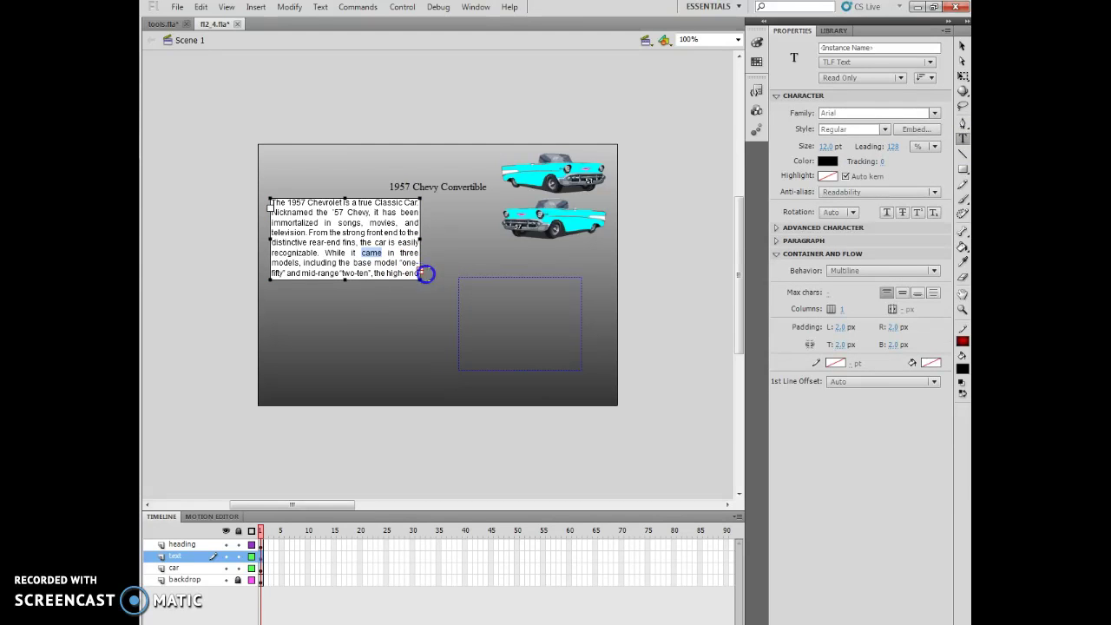
left_click(468, 297)
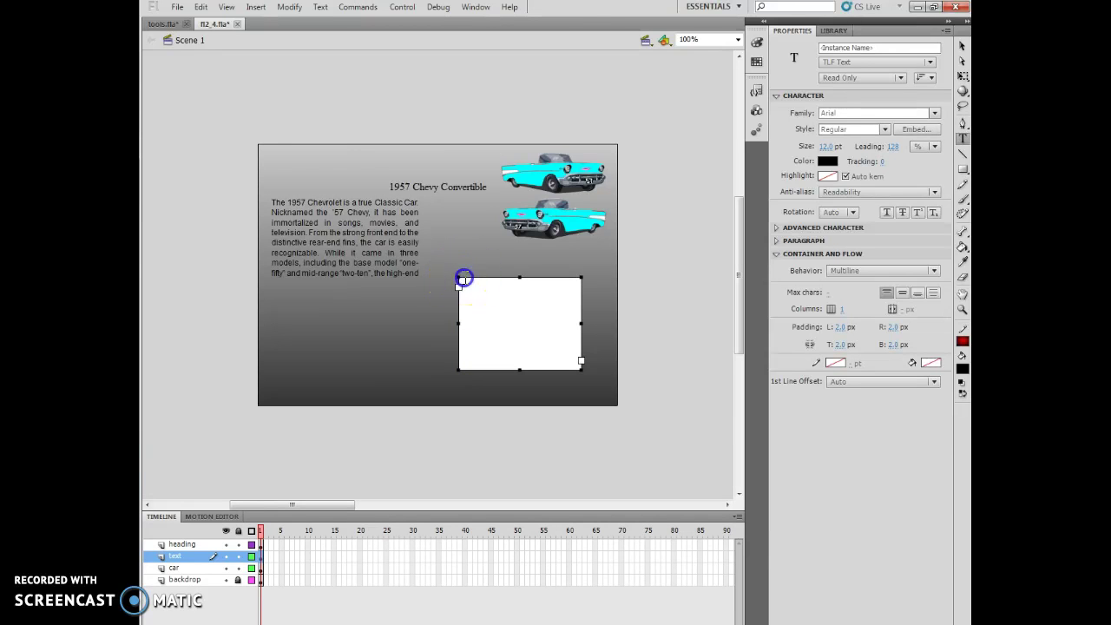
left_click(464, 276)
left_click(460, 278)
left_click(424, 276)
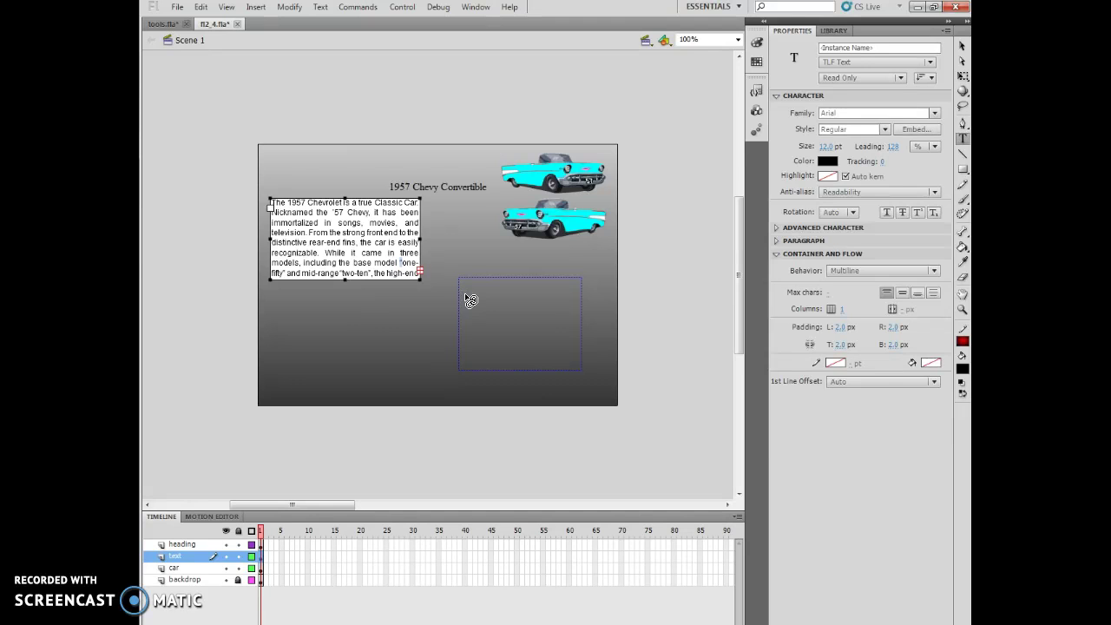
Flow the overflow into the second box and shorten the first box slightly.
left_click(462, 300)
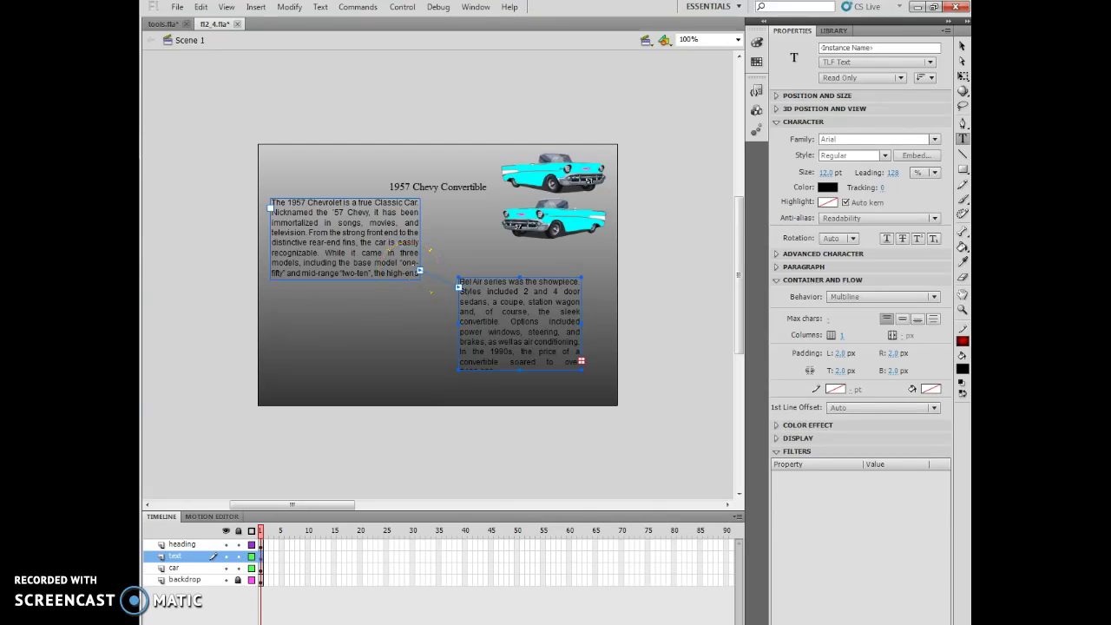
left_click(404, 287)
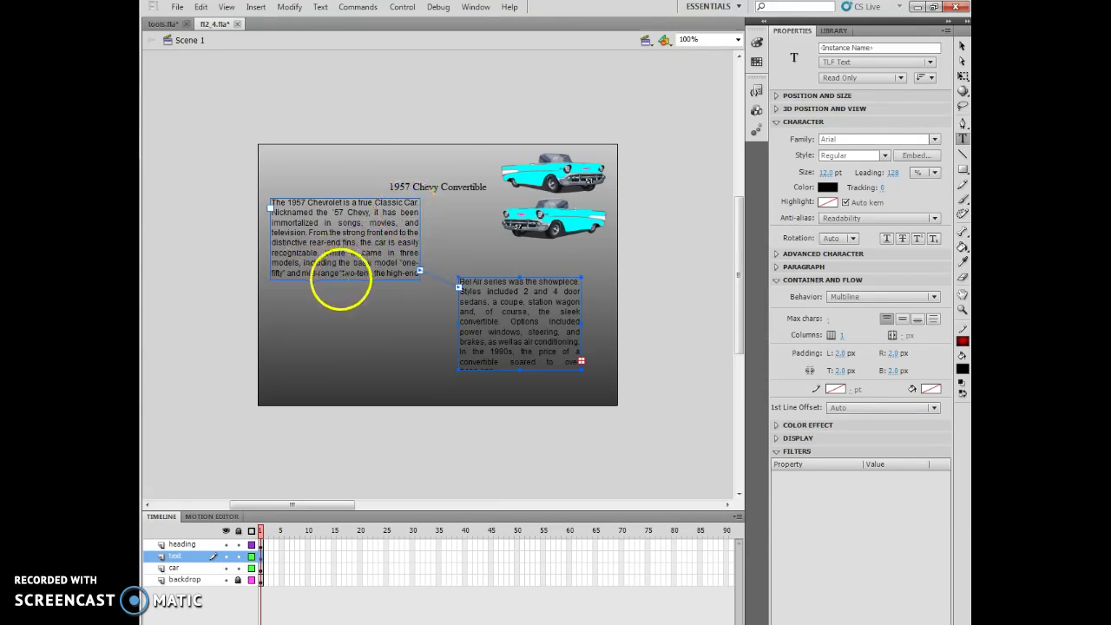
left_click(342, 276)
left_click(345, 276)
left_click_drag(344, 276, 345, 273)
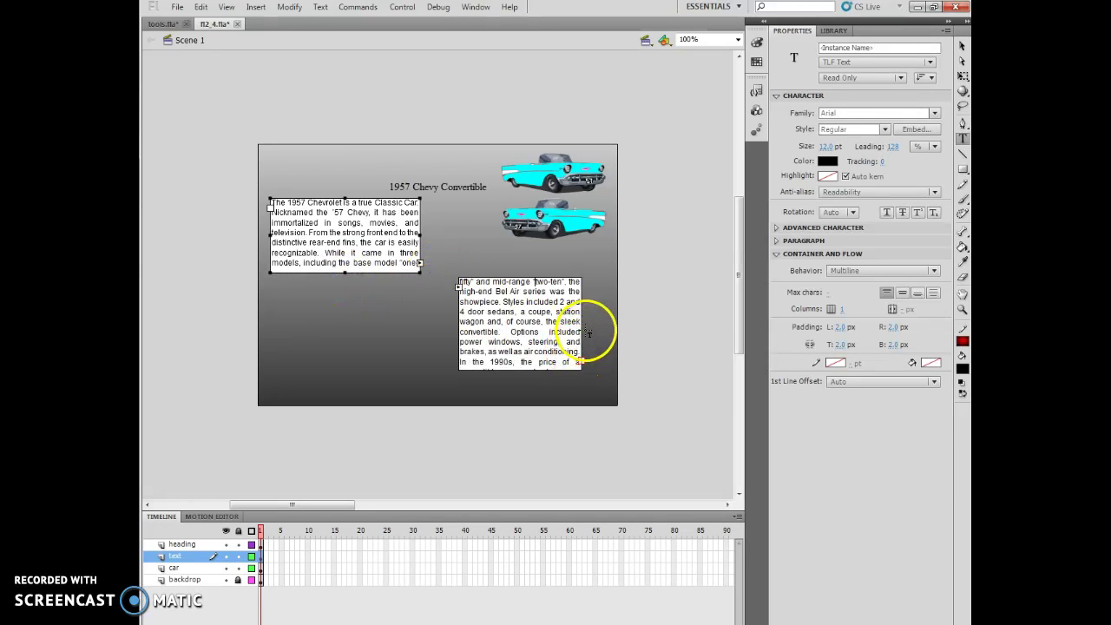
Widen the second text box on both sides and shorten its height.
left_click(532, 383)
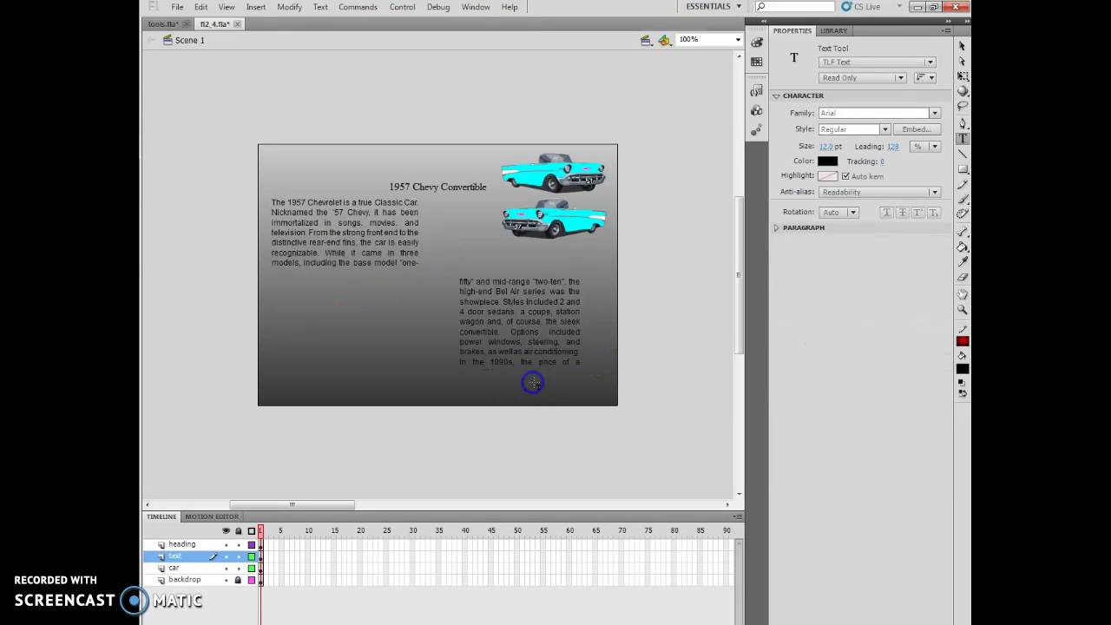
left_click(547, 354)
left_click_drag(581, 323, 605, 322)
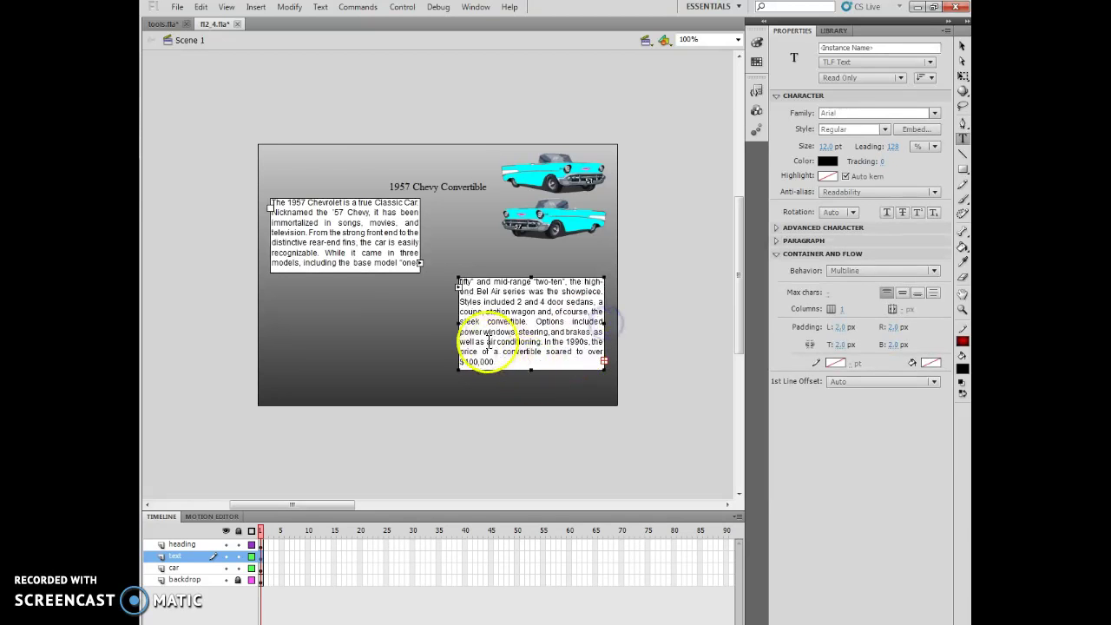
left_click_drag(458, 323, 441, 323)
left_click_drag(521, 369, 520, 358)
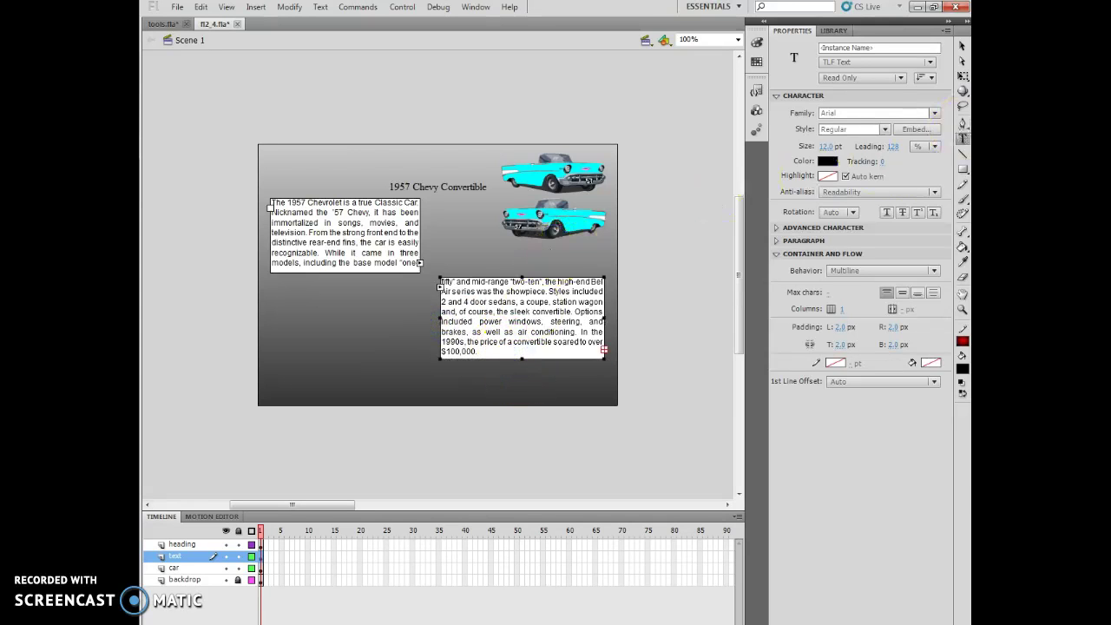
Move the second text box up to sit just below the cars.
left_click(961, 46)
mouse_move(511, 317)
left_mouse_down()
mouse_move(522, 325)
mouse_move(512, 332)
left_mouse_up()
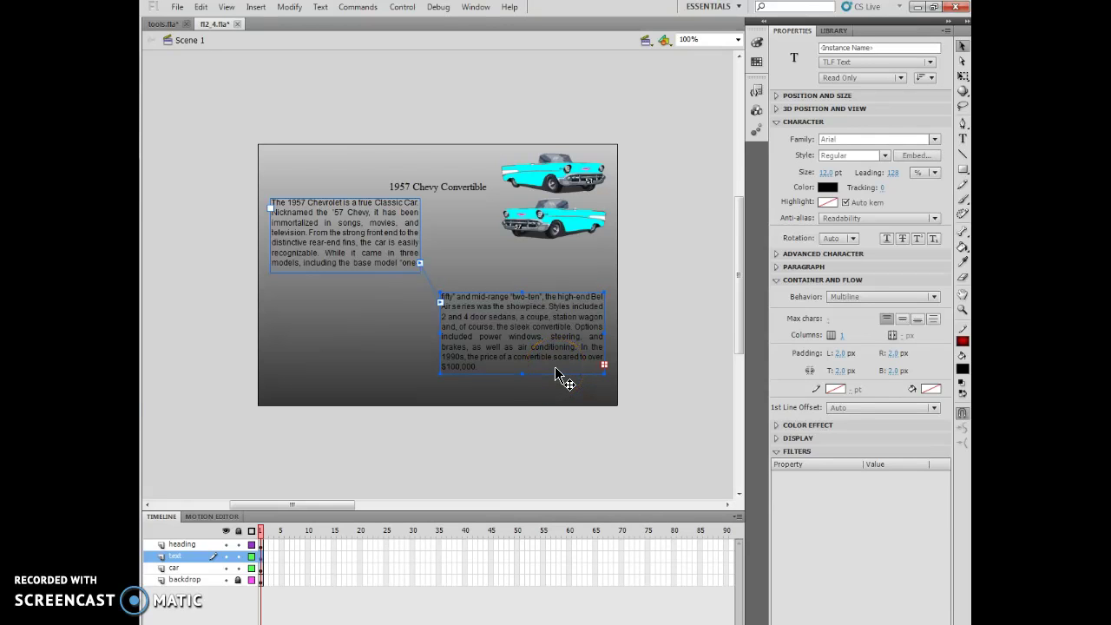
left_click(533, 322)
left_click_drag(538, 328, 542, 291)
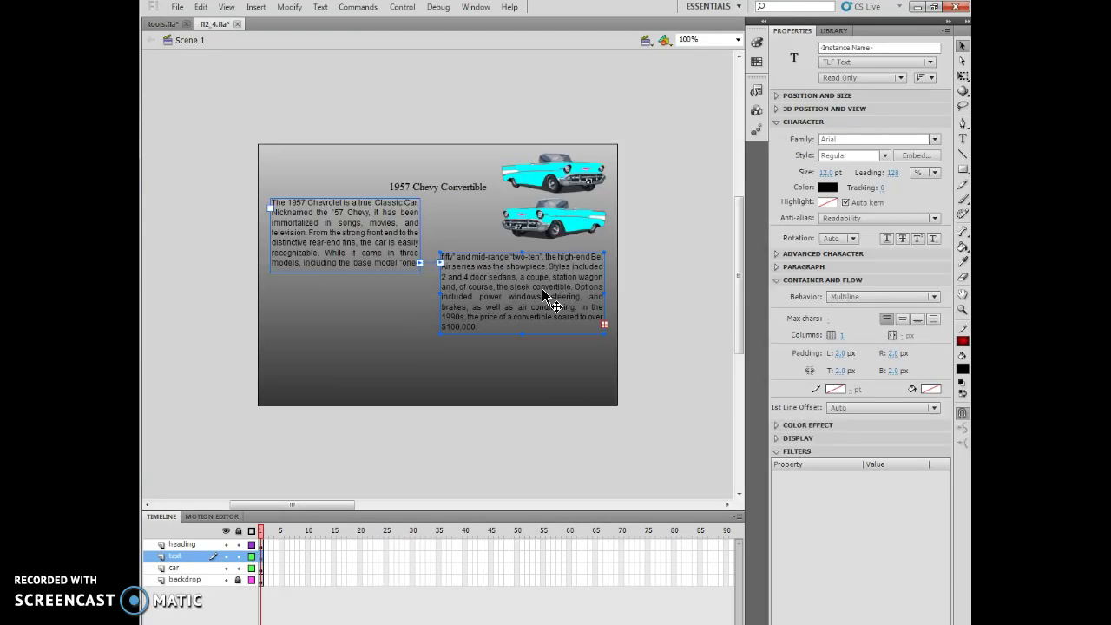
Select the '1957 Chevy Convertible' heading and set its character Rotation to 270°.
left_click(444, 190)
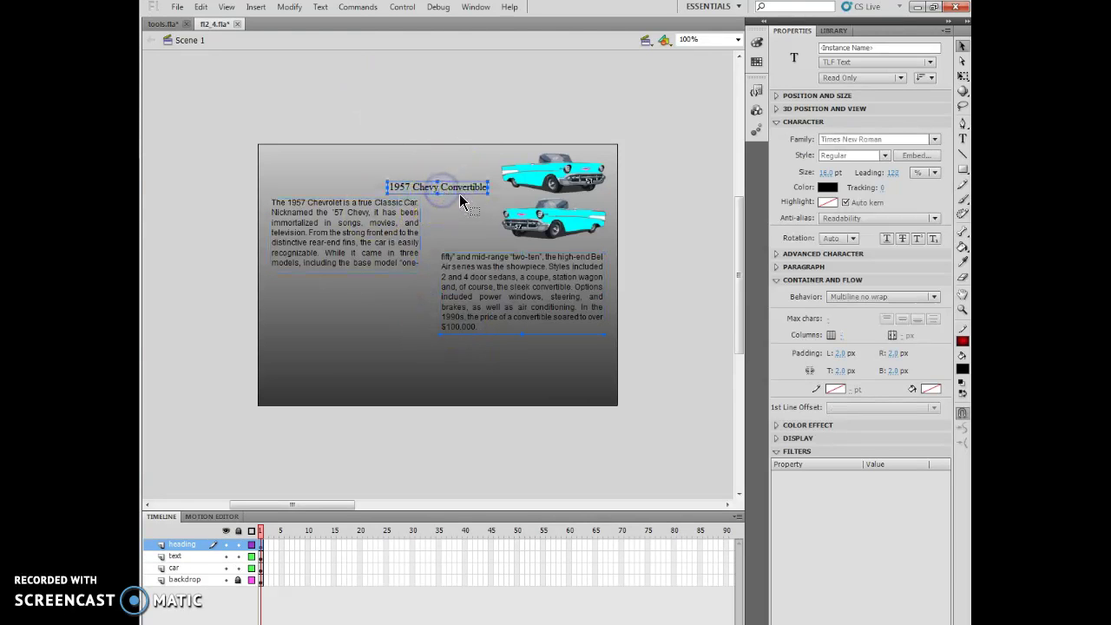
left_click(461, 197)
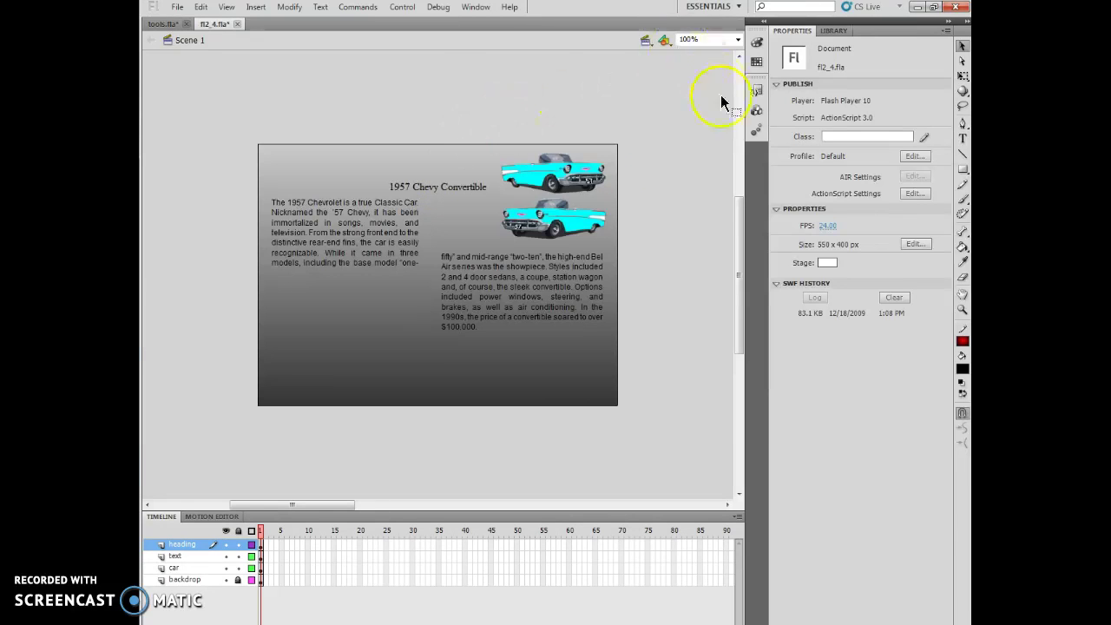
left_click(442, 188)
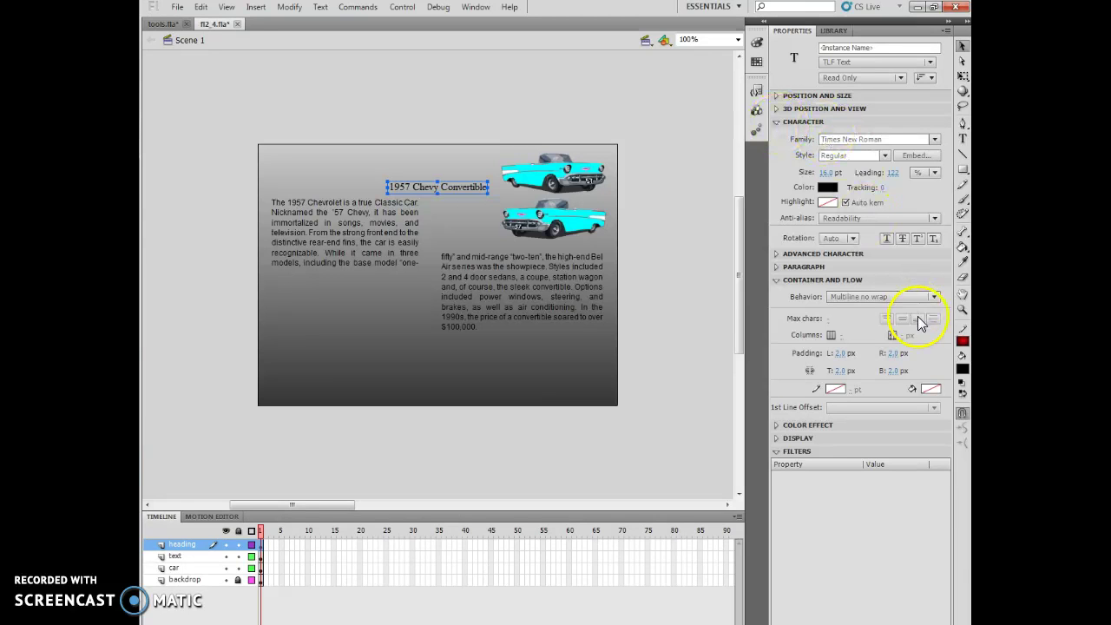
left_click(853, 240)
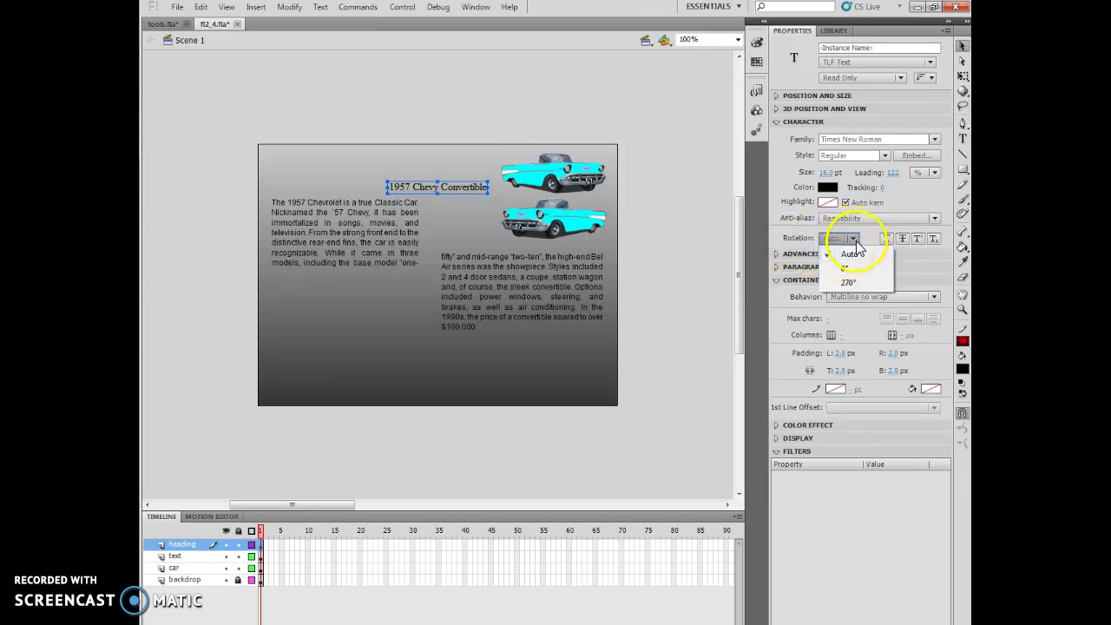
left_click(855, 282)
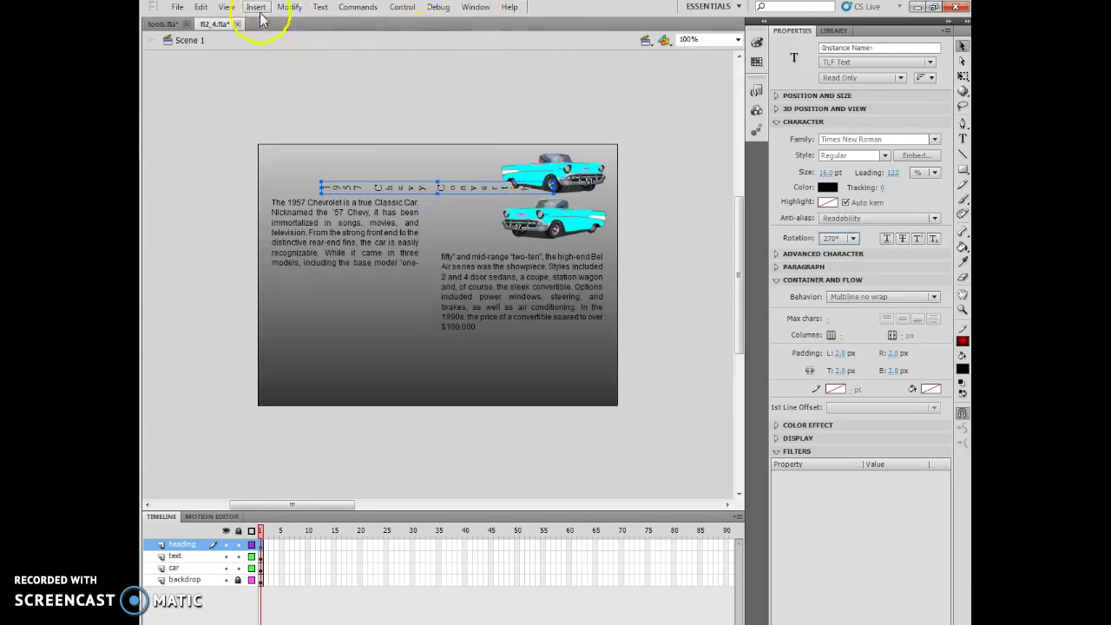
Rotate the heading box 90° clockwise and position it between the two text boxes.
left_click(289, 7)
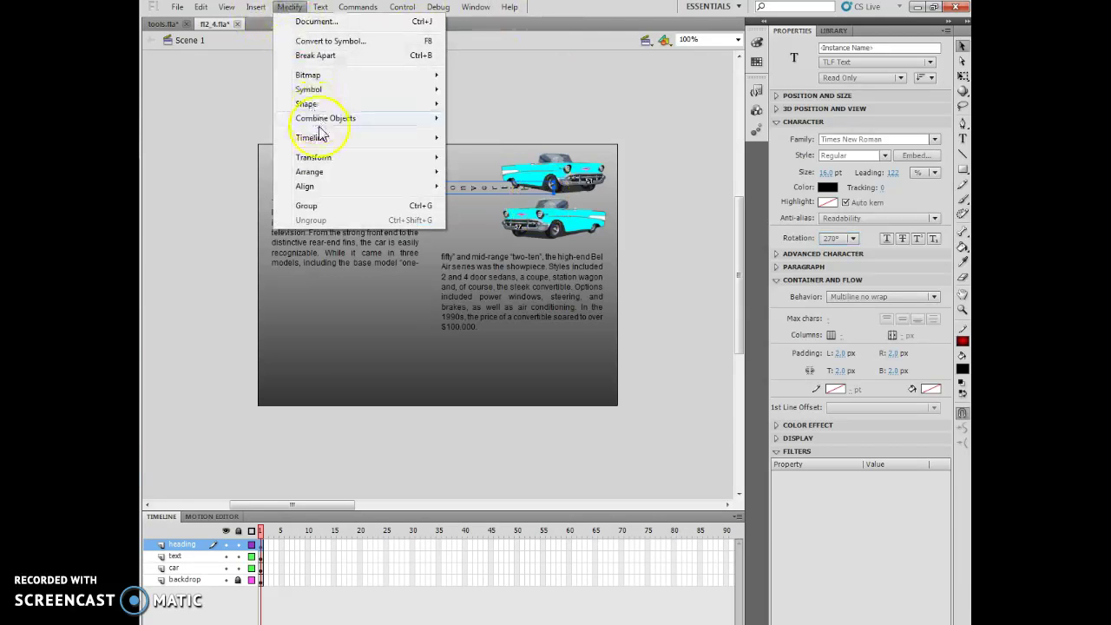
mouse_move(323, 162)
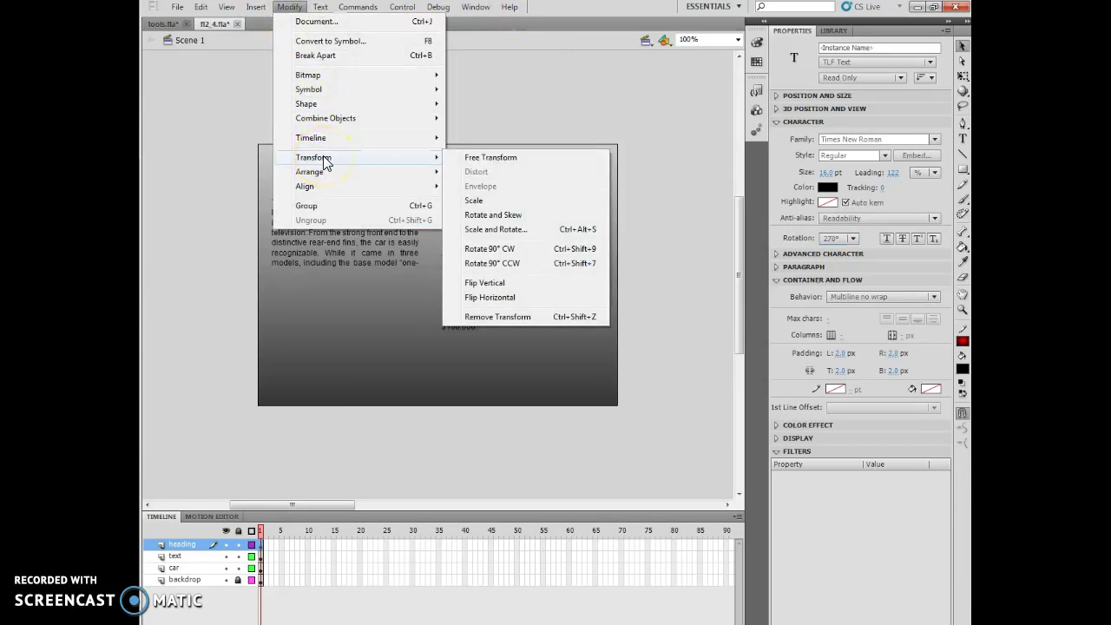
left_click(479, 249)
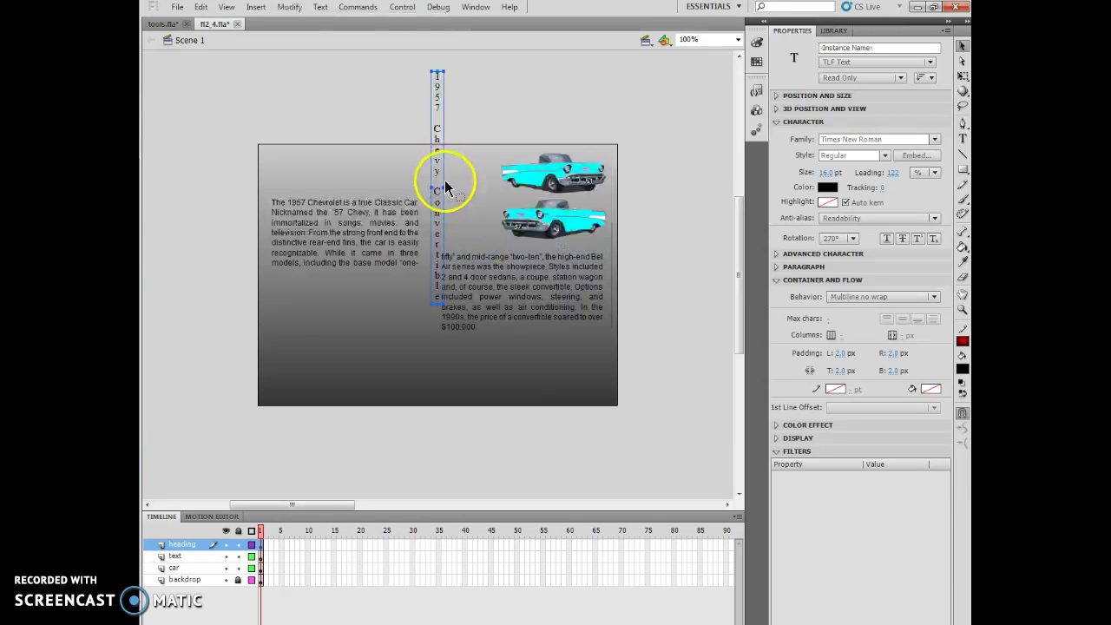
left_click_drag(434, 216, 430, 295)
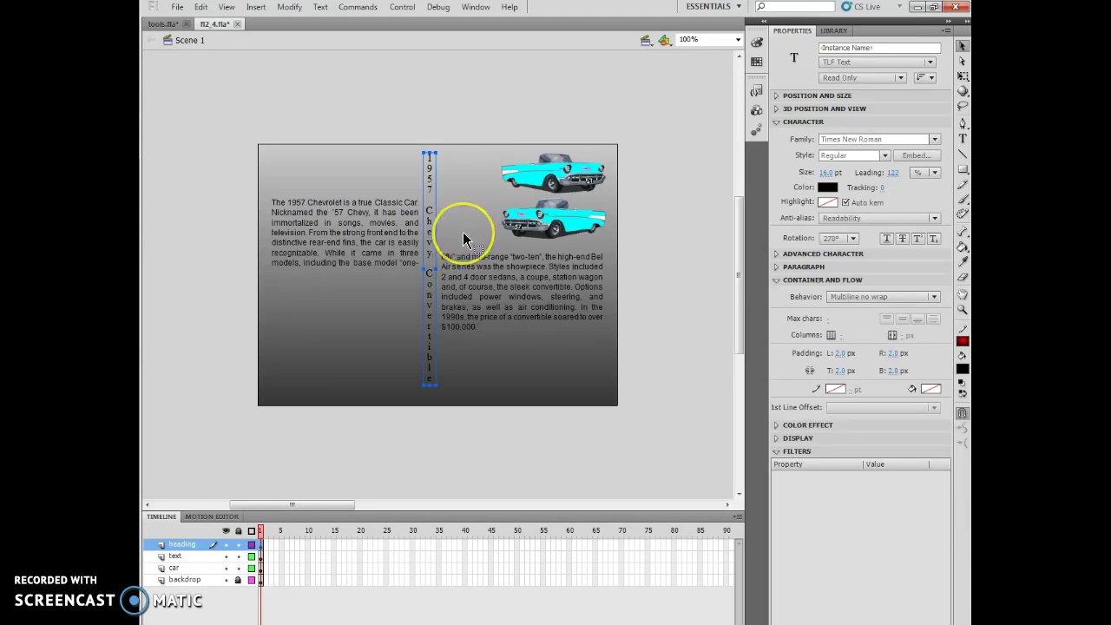
key("Right")
key("Right")
key("Right")
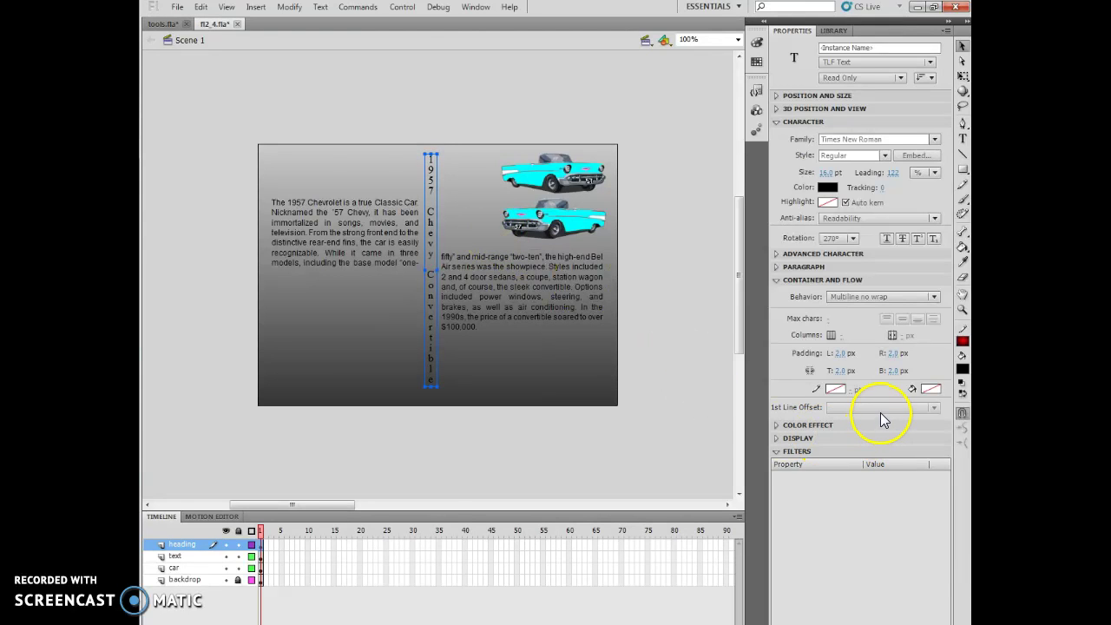
Set the heading box border to black and its background to cyan eyedropped from the car.
left_click(835, 388)
left_click(770, 418)
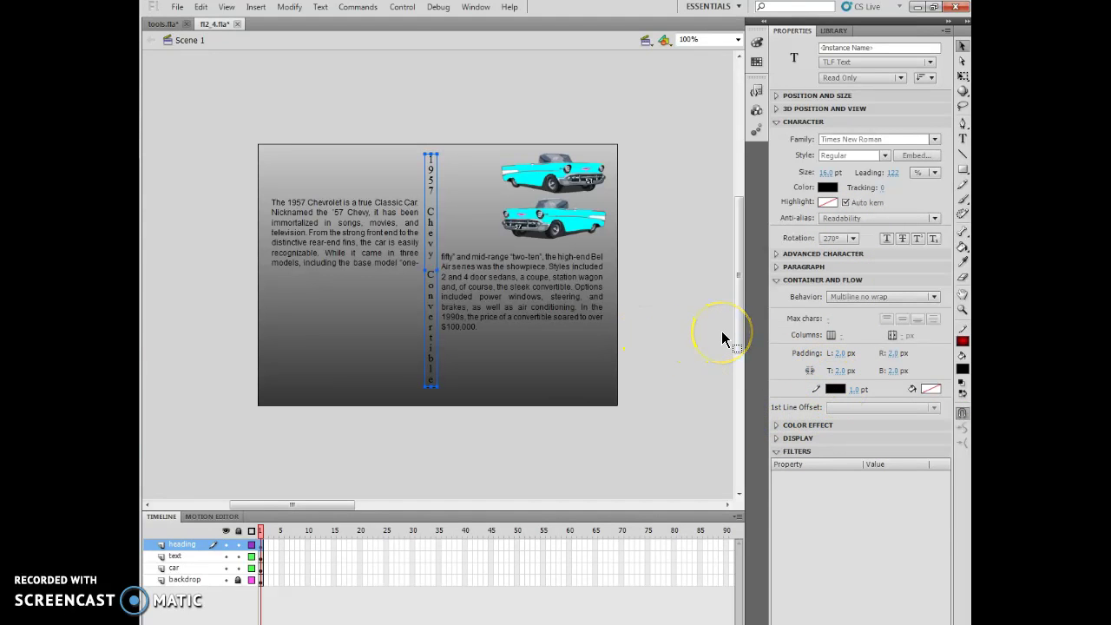
left_click(928, 389)
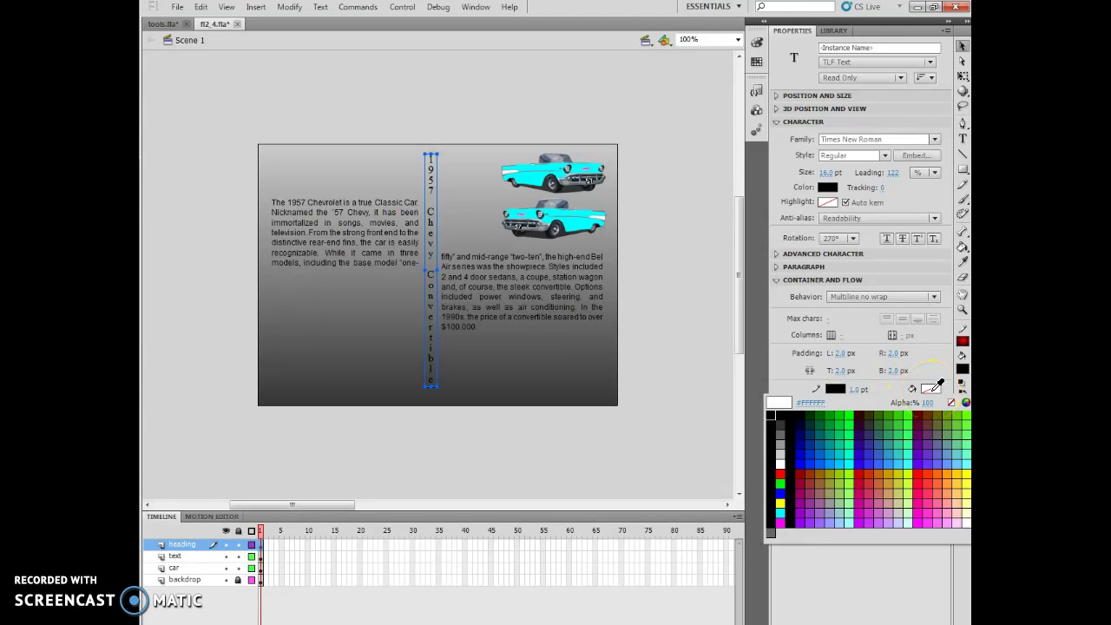
left_click(581, 223)
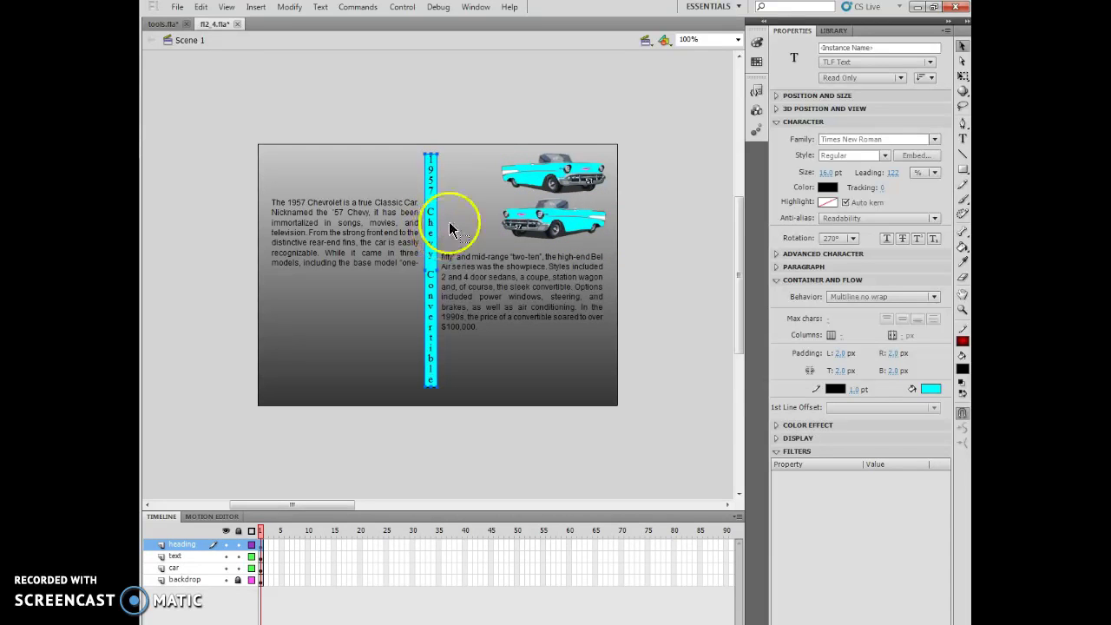
Highlight "Nicknamed the '57 Chevy" with cyan sampled from the car.
left_click(962, 138)
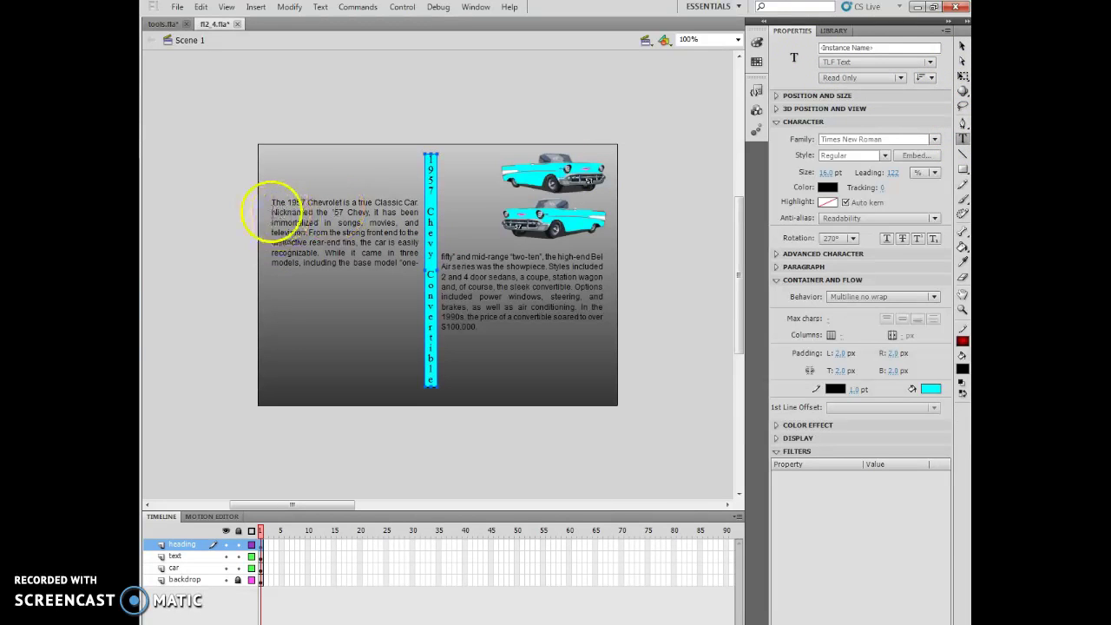
mouse_move(272, 212)
left_mouse_down()
mouse_move(340, 211)
mouse_move(270, 211)
left_mouse_up()
left_click(366, 212)
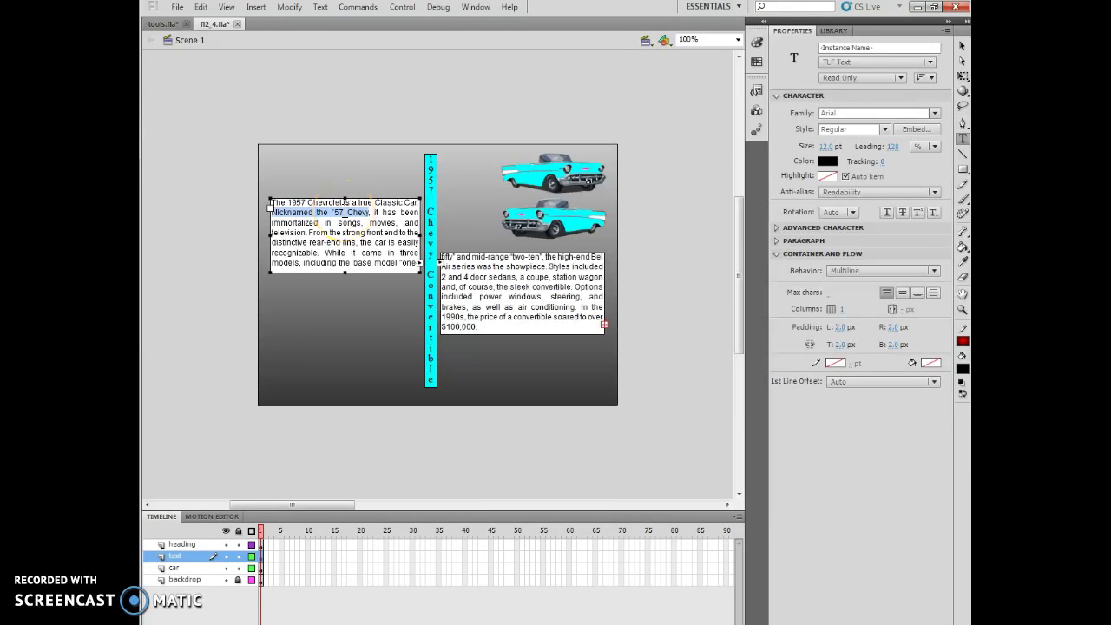
left_click(826, 176)
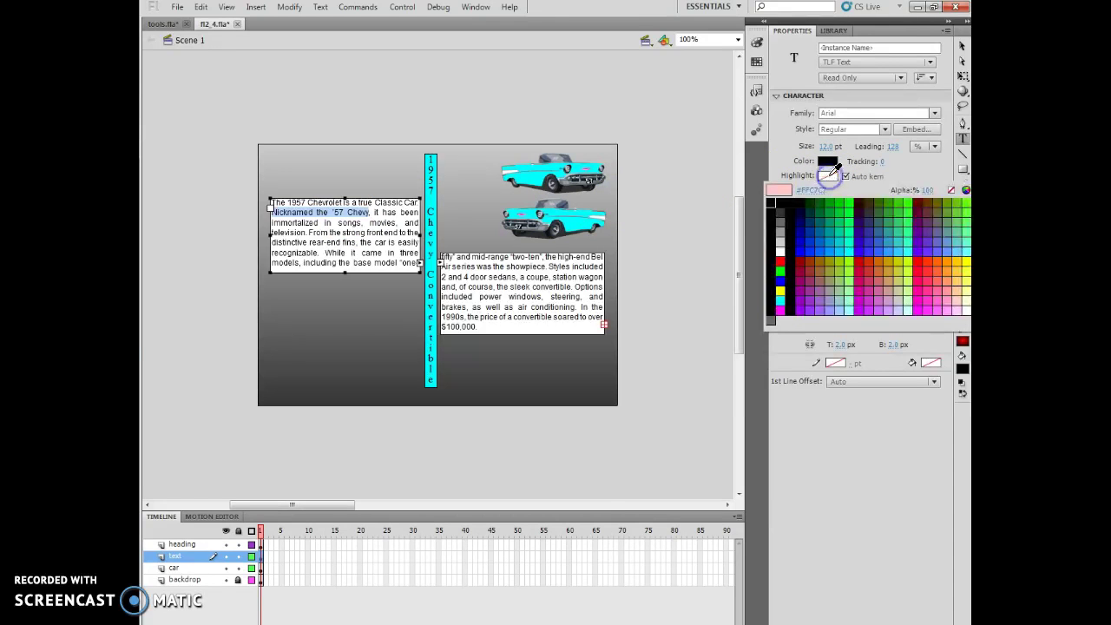
left_click(586, 219)
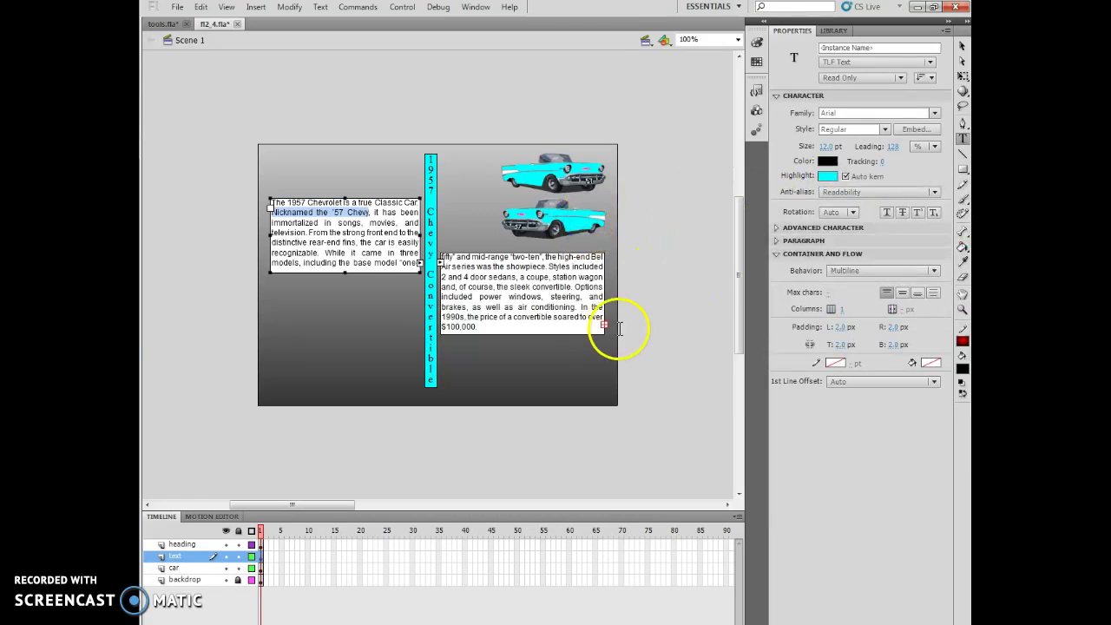
Undo the accidental deletion of the highlighted phrase via Edit > Undo.
key("Delete")
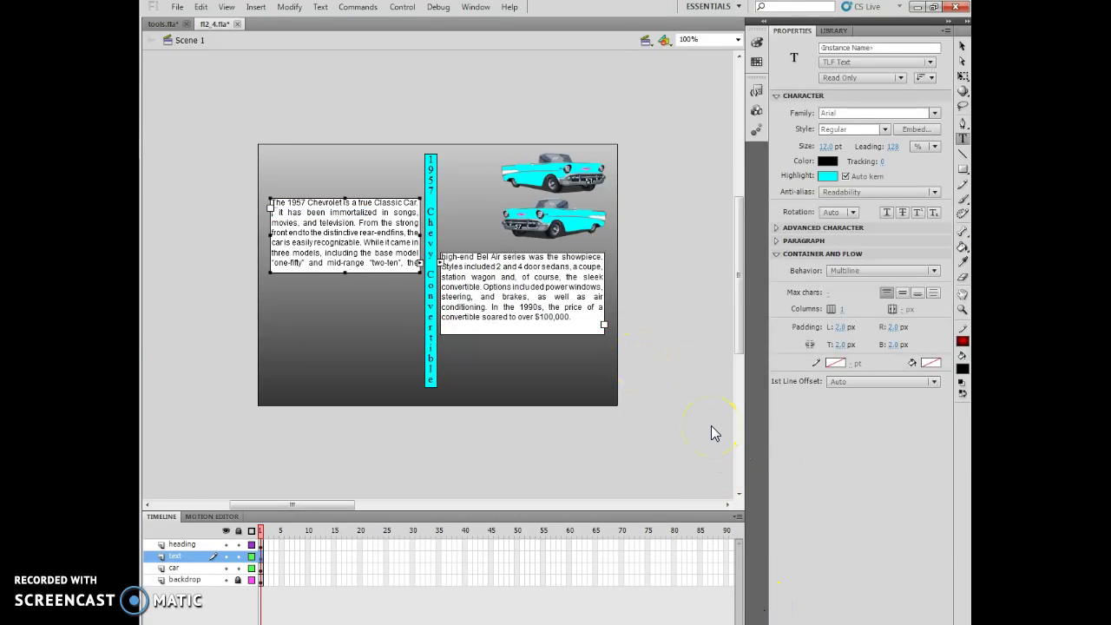
left_click(203, 8)
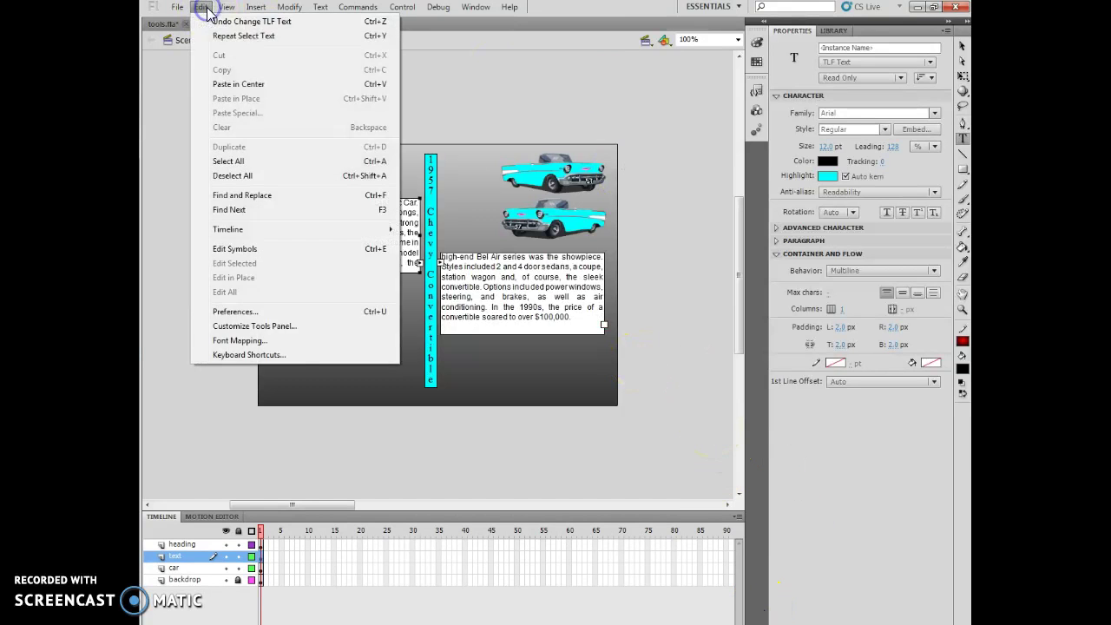
left_click(215, 21)
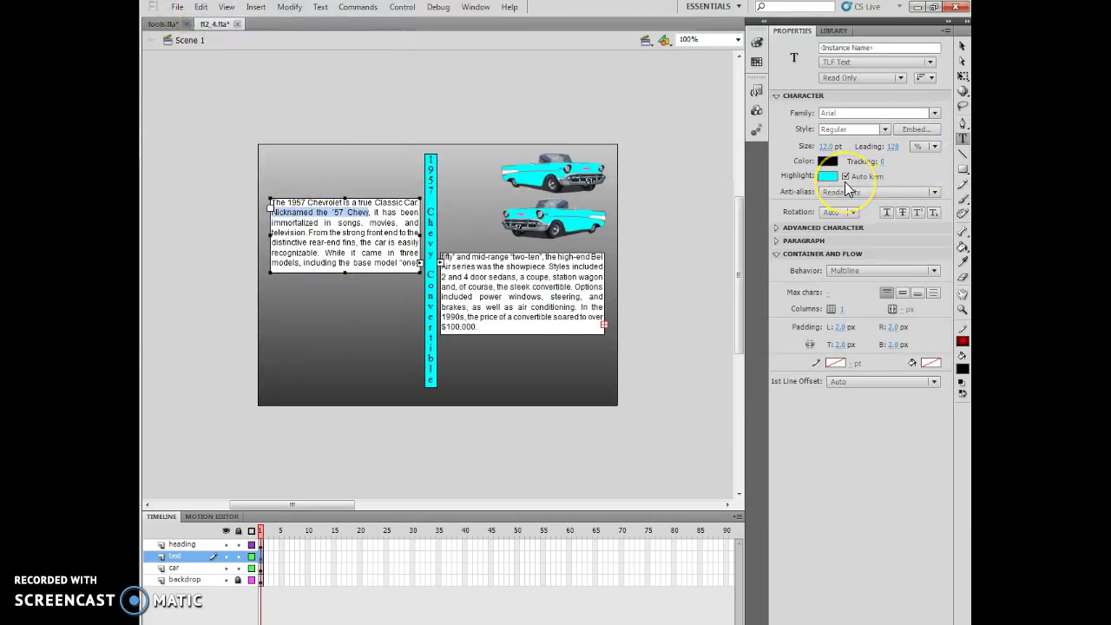
Switch to the Selection tool to exit text editing and show the highlighted phrase.
left_click(962, 49)
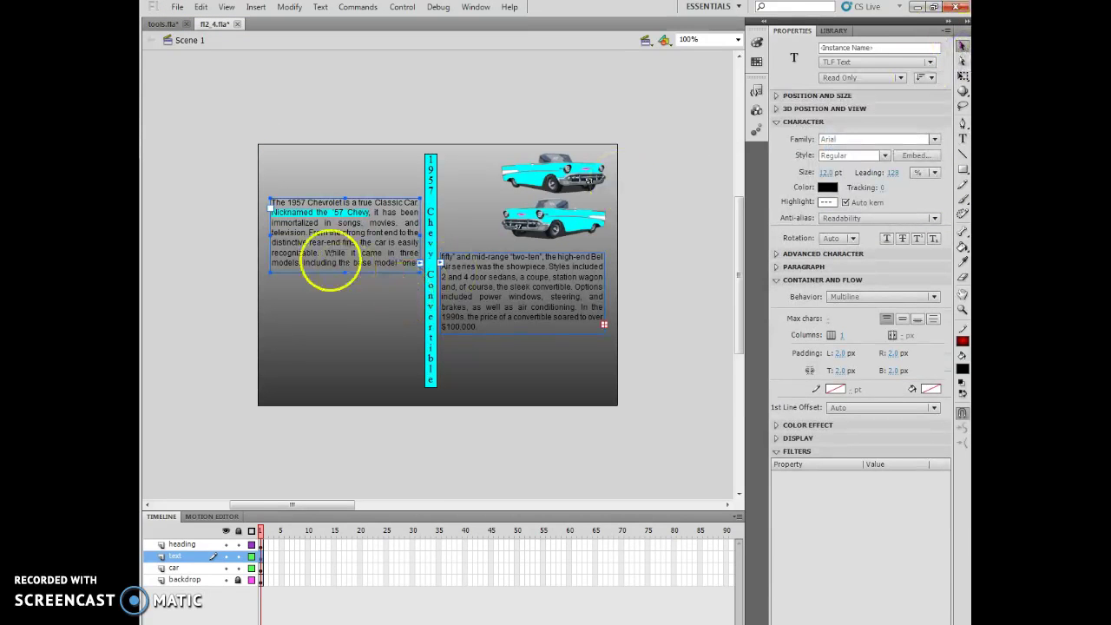